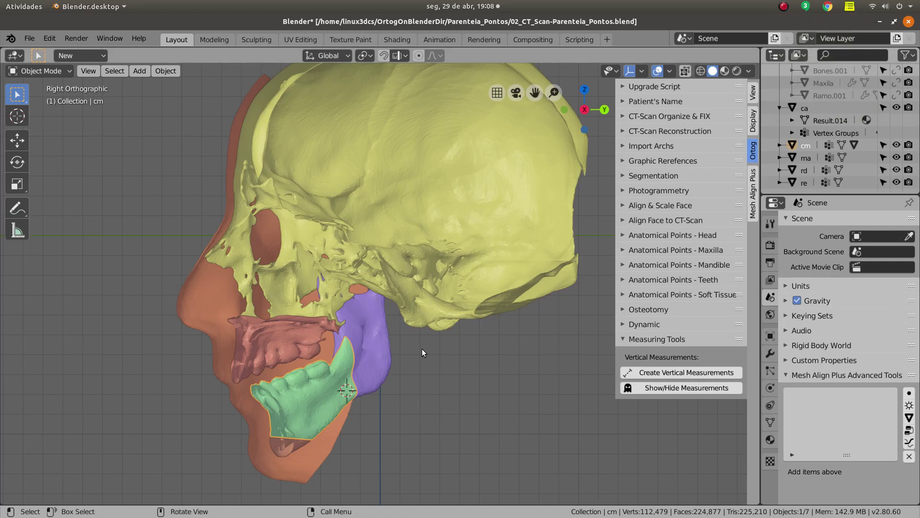
Zoom in on the skull and jaw and collapse the Measuring Tools section.
{"action": "scroll", "coordinate": [421, 349], "scroll_direction": "up", "scroll_amount": 1}
{"action": "scroll", "coordinate": [414, 372], "scroll_direction": "up", "scroll_amount": 1}
{"action": "scroll", "coordinate": [398, 395], "scroll_direction": "up", "scroll_amount": 1}
{"action": "scroll", "coordinate": [404, 368], "scroll_direction": "up", "scroll_amount": 1}
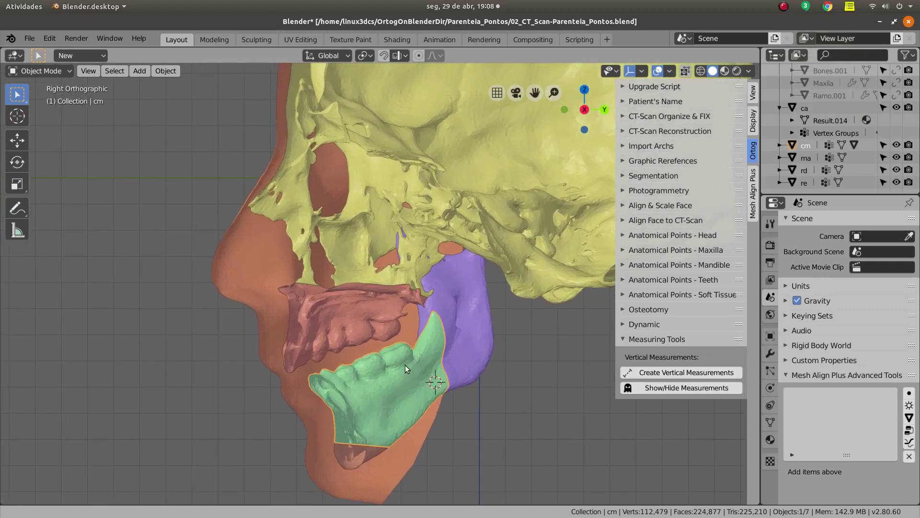
{"action": "middle_click_drag", "start_coordinate": [367, 305], "coordinate": [373, 273], "text": "shift"}
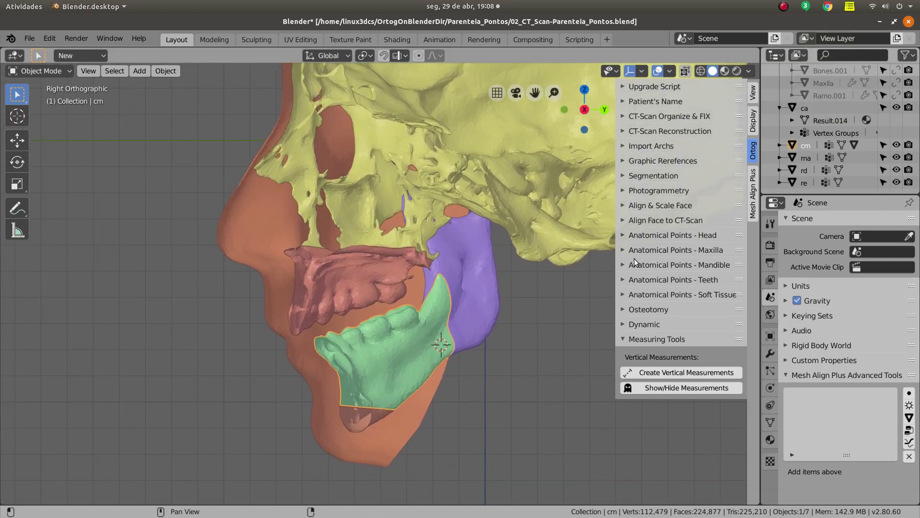
{"action": "left_click", "coordinate": [625, 337]}
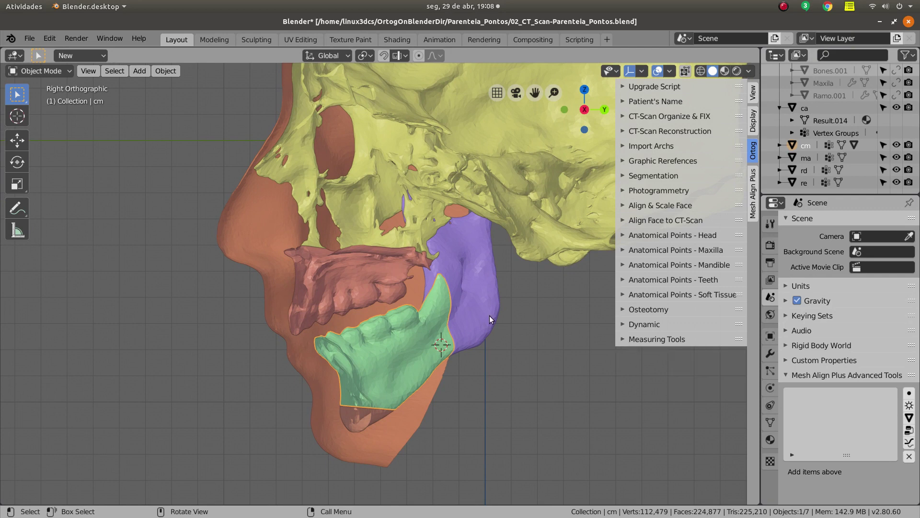
{"action": "scroll", "coordinate": [399, 353], "scroll_direction": "up", "scroll_amount": 1, "text": "shift"}
{"action": "scroll", "coordinate": [389, 371], "scroll_direction": "down", "scroll_amount": 1, "text": "ctrl"}
Test-move the green mandible and the face soft-tissue mesh with G.
{"action": "key", "text": "g"}
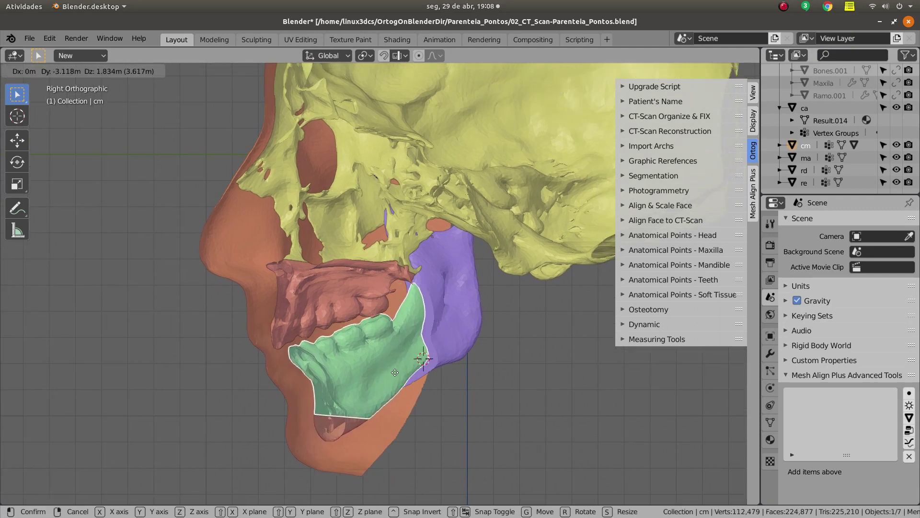
{"action": "left_click", "coordinate": [352, 355]}
{"action": "key", "text": "g"}
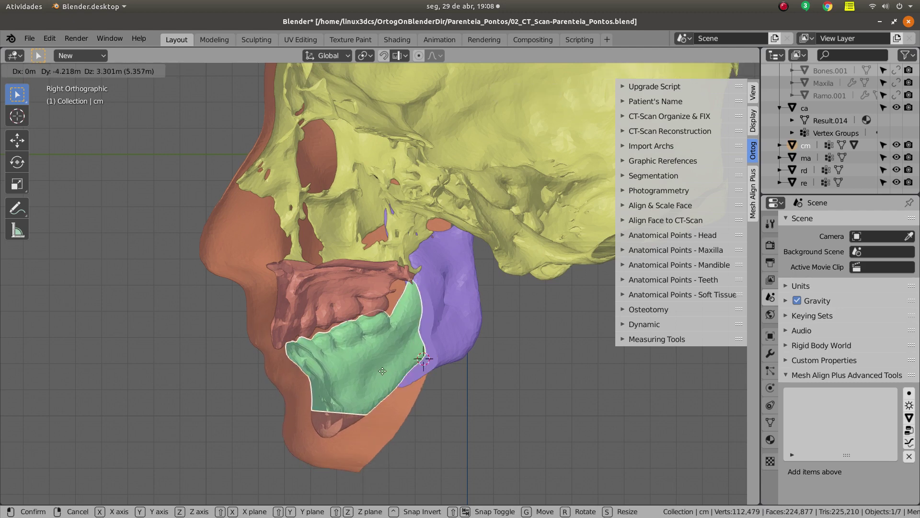
{"action": "key", "text": "Escape"}
{"action": "middle_click_drag", "start_coordinate": [401, 352], "coordinate": [395, 367]}
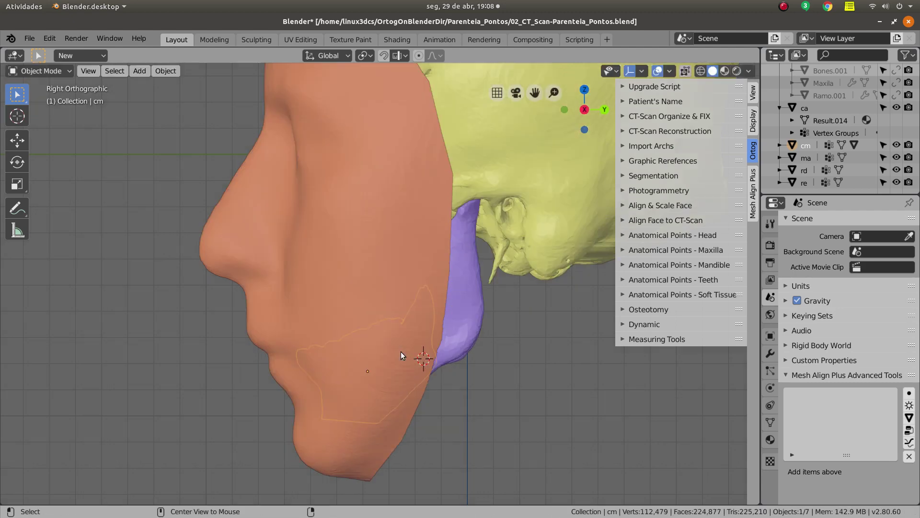
{"action": "key", "text": "g"}
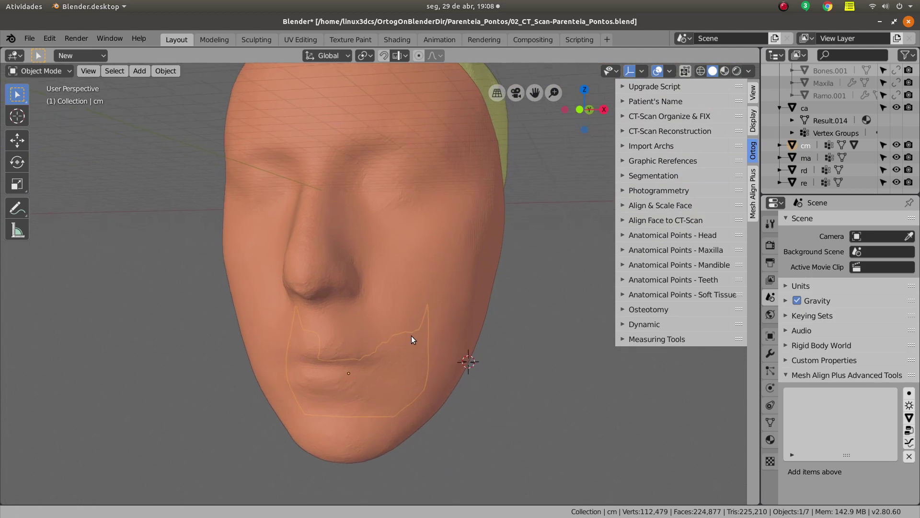
{"action": "left_click", "coordinate": [399, 397]}
Turn the face toward the viewer, select the face soft-tissue mesh and hide it.
{"action": "mouse_move", "coordinate": [398, 397]}
{"action": "middle_mouse_down"}
{"action": "mouse_move", "coordinate": [380, 388]}
{"action": "mouse_move", "coordinate": [391, 338]}
{"action": "mouse_move", "coordinate": [396, 343]}
{"action": "middle_mouse_up"}
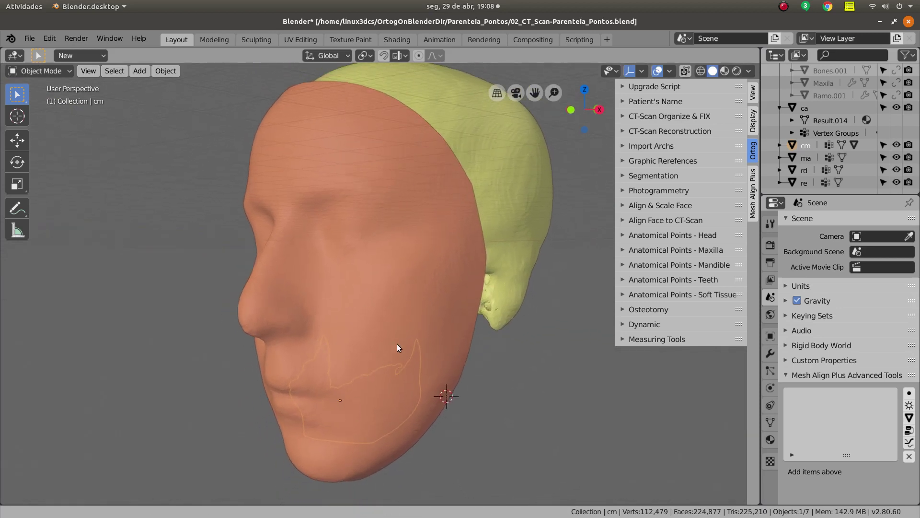
{"action": "middle_click_drag", "start_coordinate": [349, 116], "coordinate": [357, 306]}
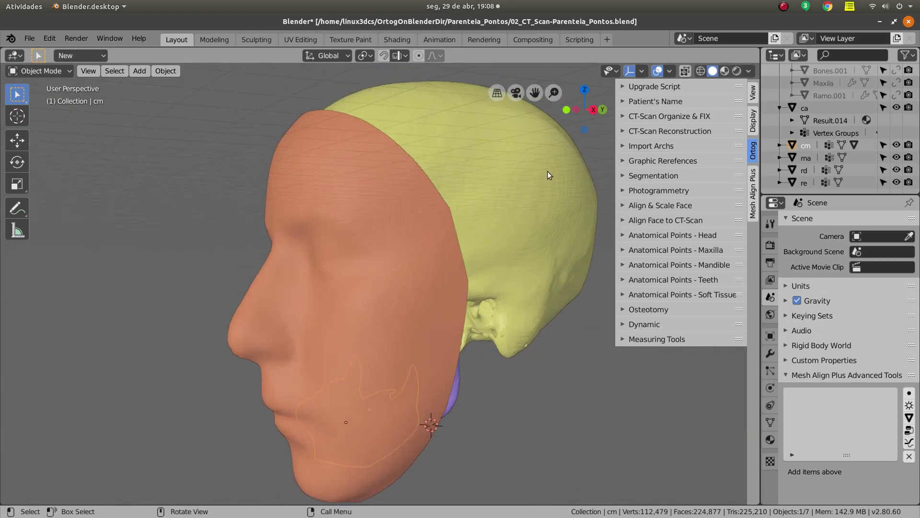
{"action": "mouse_move", "coordinate": [547, 171]}
{"action": "middle_mouse_down"}
{"action": "mouse_move", "coordinate": [284, 340]}
{"action": "mouse_move", "coordinate": [384, 316]}
{"action": "mouse_move", "coordinate": [396, 333]}
{"action": "middle_mouse_up"}
{"action": "left_click", "coordinate": [238, 339]}
{"action": "key", "text": "Delete"}
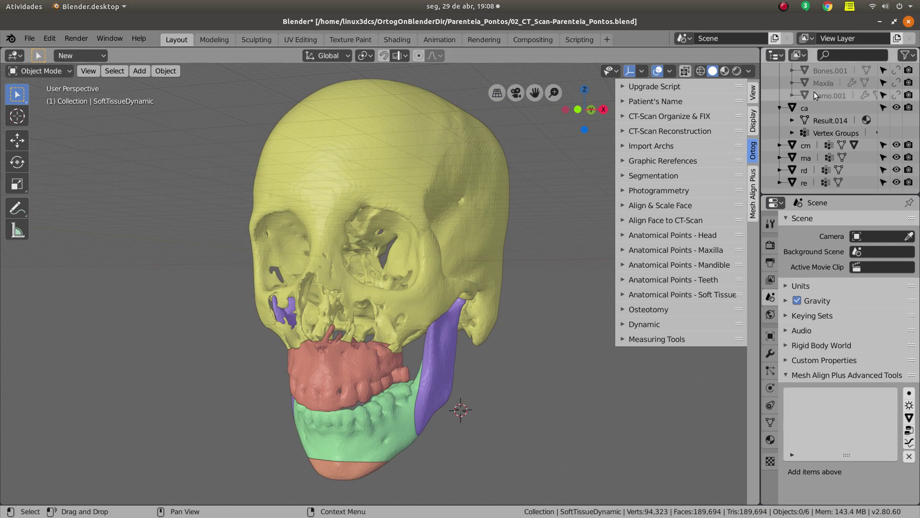
Expand Armature_Head in the outliner and open the Ortog Anatomical Points - Head landmark list.
{"action": "scroll", "coordinate": [830, 116], "scroll_direction": "up", "scroll_amount": 1}
{"action": "scroll", "coordinate": [832, 119], "scroll_direction": "up", "scroll_amount": 2}
{"action": "scroll", "coordinate": [805, 104], "scroll_direction": "up", "scroll_amount": 1}
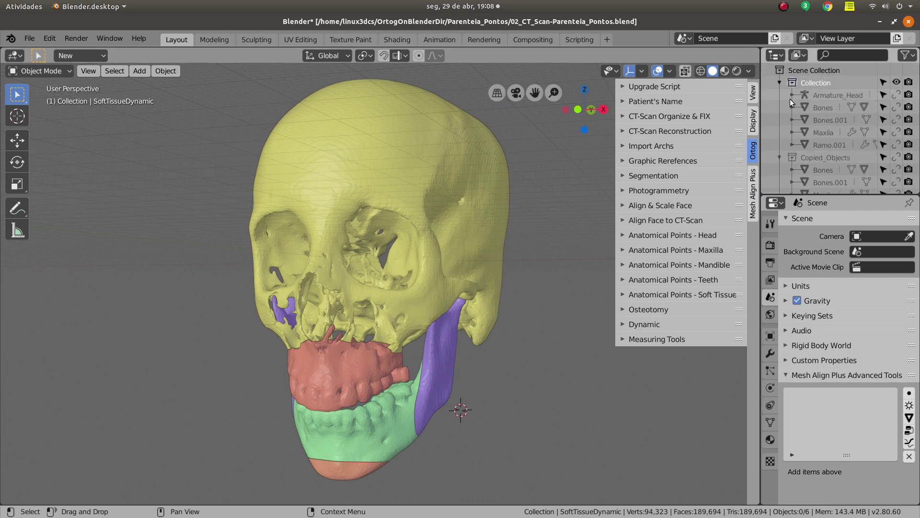
{"action": "left_click", "coordinate": [791, 96]}
{"action": "mouse_move", "coordinate": [431, 241]}
{"action": "middle_mouse_down"}
{"action": "mouse_move", "coordinate": [432, 283]}
{"action": "mouse_move", "coordinate": [434, 275]}
{"action": "mouse_move", "coordinate": [363, 280]}
{"action": "mouse_move", "coordinate": [696, 197]}
{"action": "middle_mouse_up"}
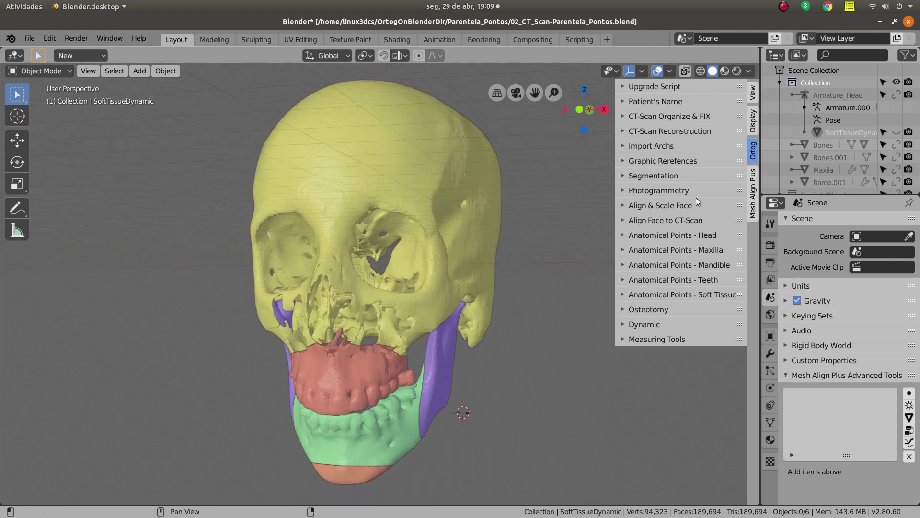
{"action": "left_click", "coordinate": [621, 235]}
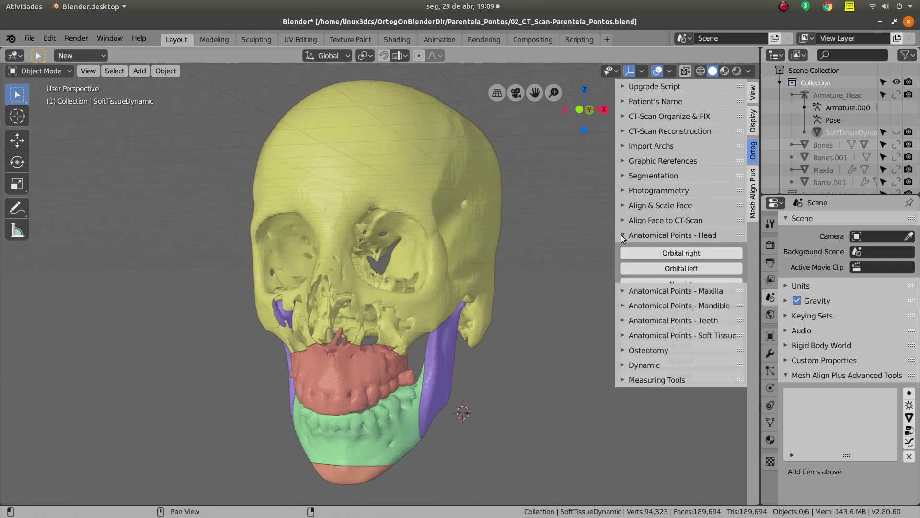
Place the Orbital left and Orbital right landmarks on the eye sockets using the surface cursor.
{"action": "left_click", "coordinate": [17, 116]}
{"action": "middle_click_drag", "start_coordinate": [278, 206], "coordinate": [294, 214]}
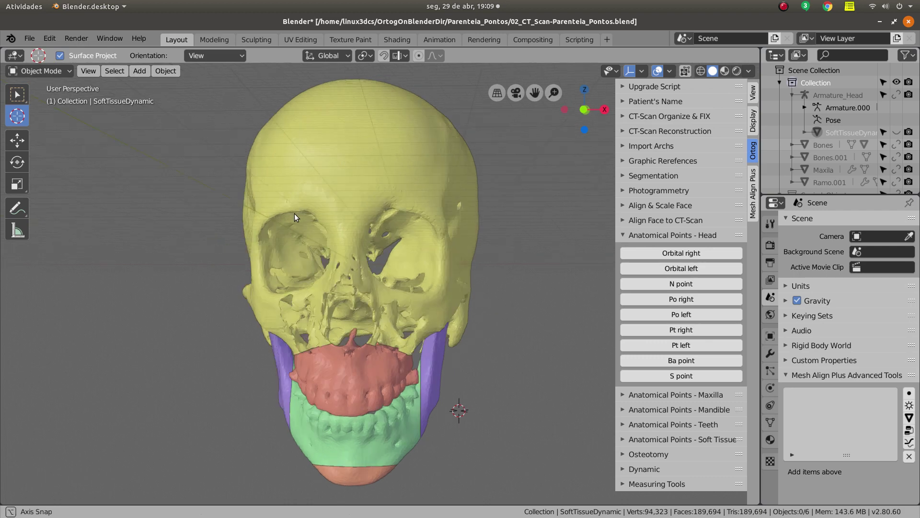
{"action": "left_click", "coordinate": [424, 294]}
{"action": "left_click", "coordinate": [681, 268]}
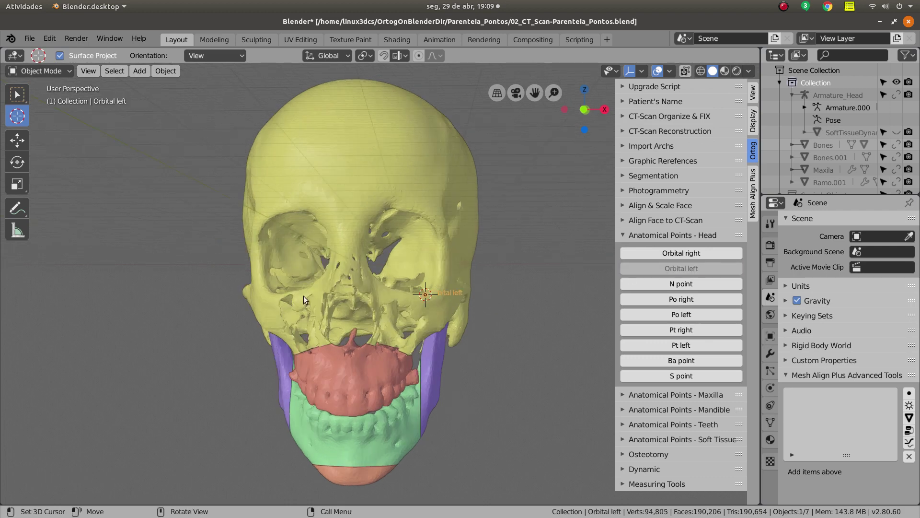
{"action": "left_click", "coordinate": [272, 294]}
{"action": "left_click", "coordinate": [662, 253]}
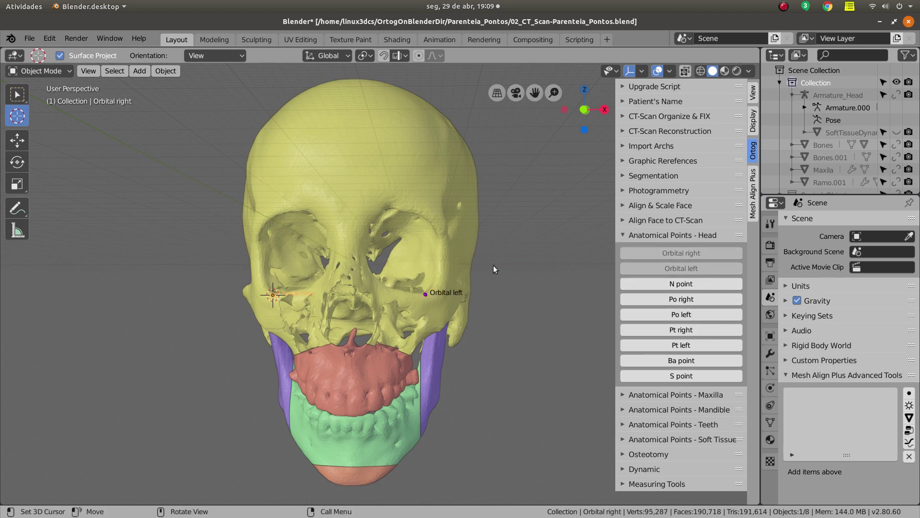
Add the Po right, Pt right and Ba point landmarks on the skull.
{"action": "middle_click_drag", "start_coordinate": [494, 267], "coordinate": [460, 264]}
{"action": "left_click", "coordinate": [475, 251]}
{"action": "left_click", "coordinate": [682, 299]}
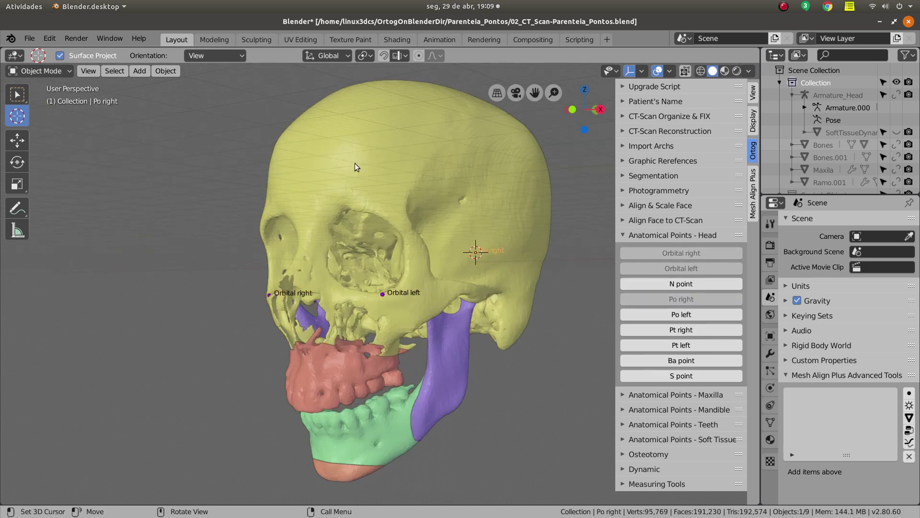
{"action": "left_click", "coordinate": [355, 167]}
{"action": "left_click", "coordinate": [637, 330]}
{"action": "mouse_move", "coordinate": [428, 301]}
{"action": "middle_mouse_down"}
{"action": "mouse_move", "coordinate": [463, 302]}
{"action": "mouse_move", "coordinate": [422, 288]}
{"action": "middle_mouse_up"}
{"action": "left_click", "coordinate": [277, 182]}
{"action": "left_click", "coordinate": [681, 360]}
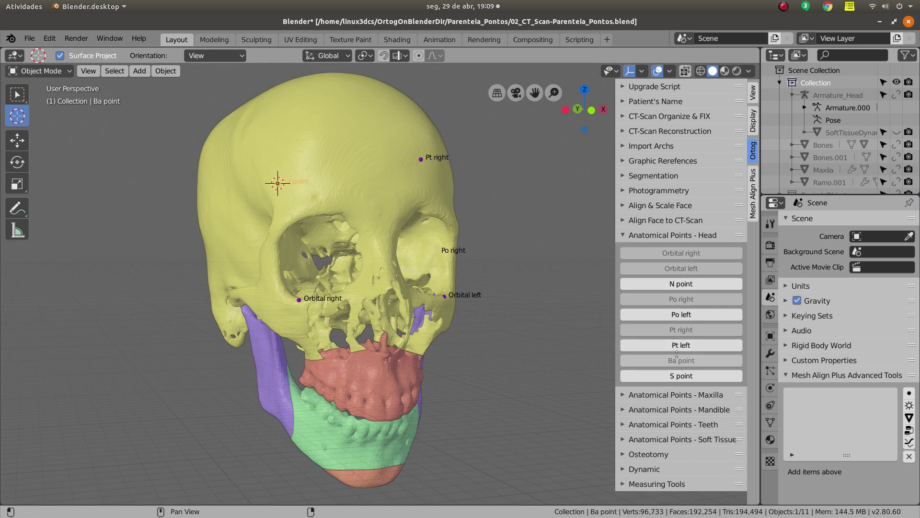
Move the 3D cursor near the right jaw, then select the skull with the Select tool.
{"action": "middle_click_drag", "start_coordinate": [525, 339], "coordinate": [499, 321]}
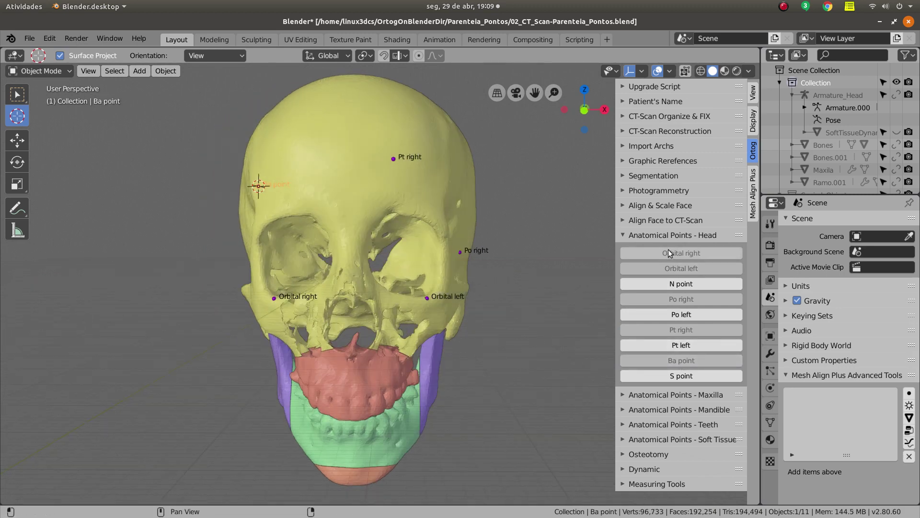
{"action": "mouse_move", "coordinate": [516, 348]}
{"action": "middle_mouse_down"}
{"action": "mouse_move", "coordinate": [462, 344]}
{"action": "mouse_move", "coordinate": [437, 309]}
{"action": "middle_mouse_up"}
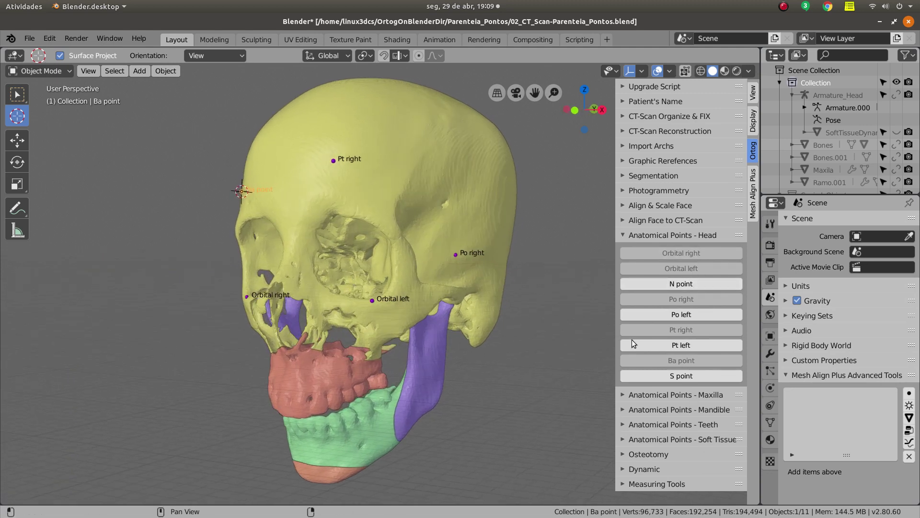
{"action": "mouse_move", "coordinate": [326, 309]}
{"action": "middle_mouse_down"}
{"action": "mouse_move", "coordinate": [404, 253]}
{"action": "mouse_move", "coordinate": [483, 330]}
{"action": "middle_mouse_up"}
{"action": "left_click", "coordinate": [482, 330]}
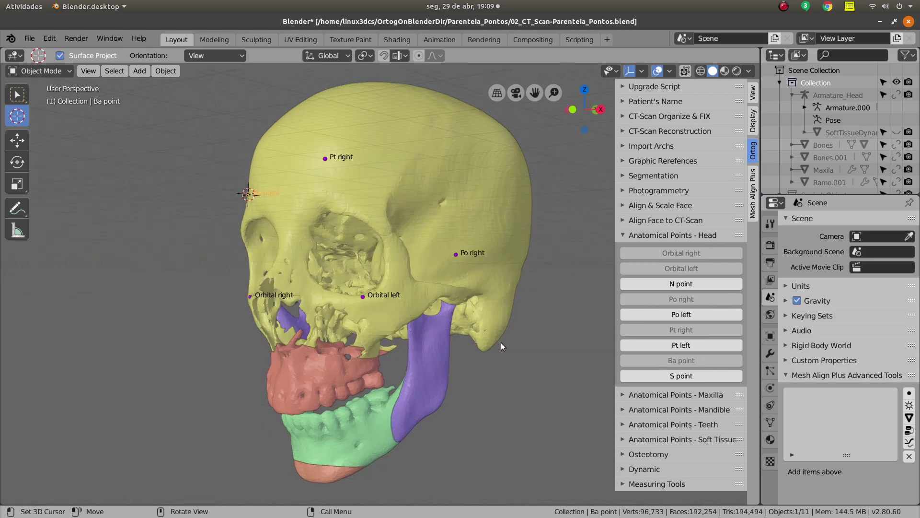
{"action": "left_click", "coordinate": [17, 94]}
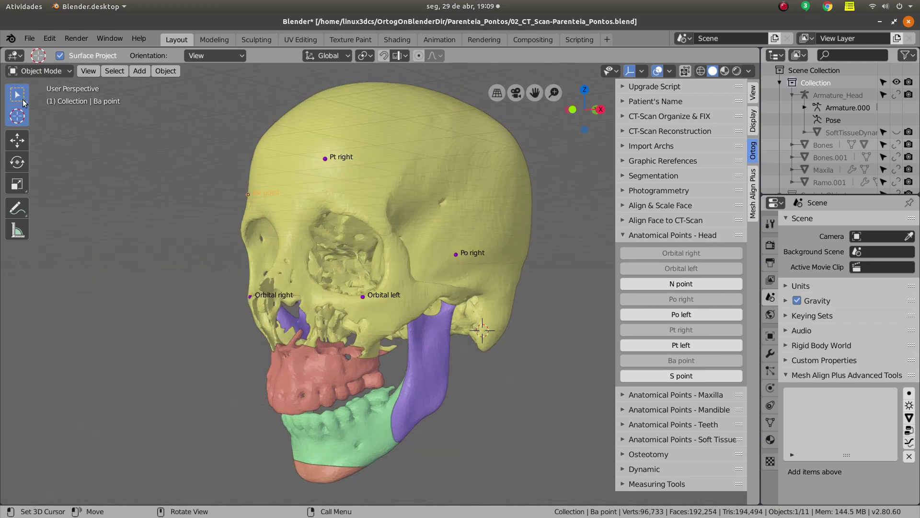
{"action": "left_click", "coordinate": [384, 216]}
Move the skull with G to check the head landmarks follow it.
{"action": "key", "text": "g"}
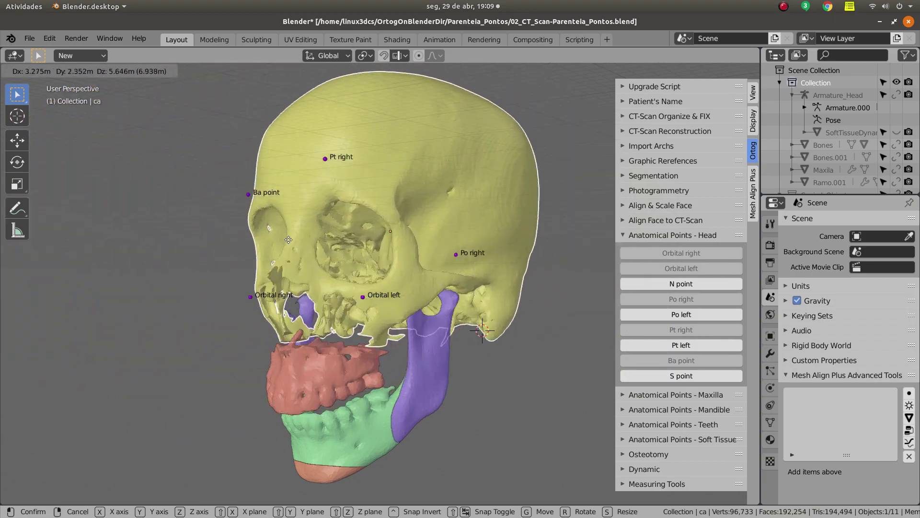
{"action": "left_click", "coordinate": [363, 220]}
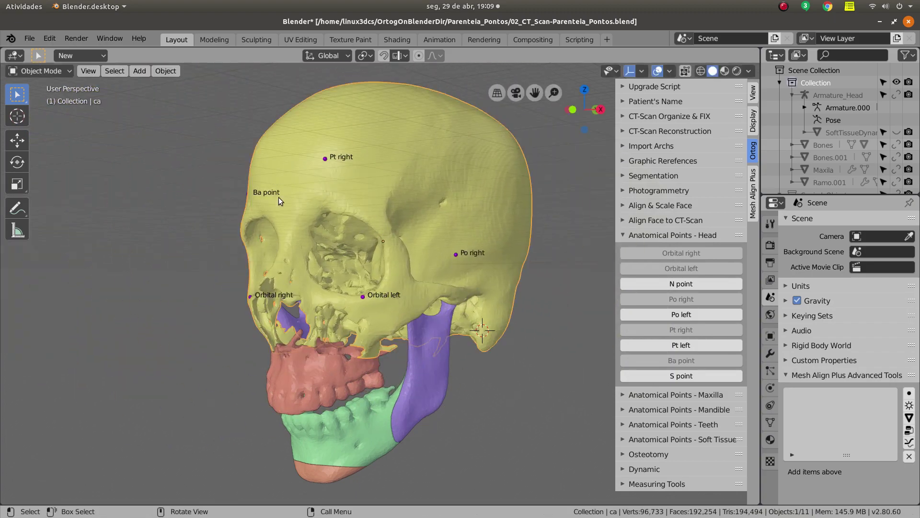
{"action": "mouse_move", "coordinate": [368, 157]}
{"action": "middle_mouse_down"}
{"action": "mouse_move", "coordinate": [312, 269]}
{"action": "mouse_move", "coordinate": [397, 373]}
{"action": "middle_mouse_up"}
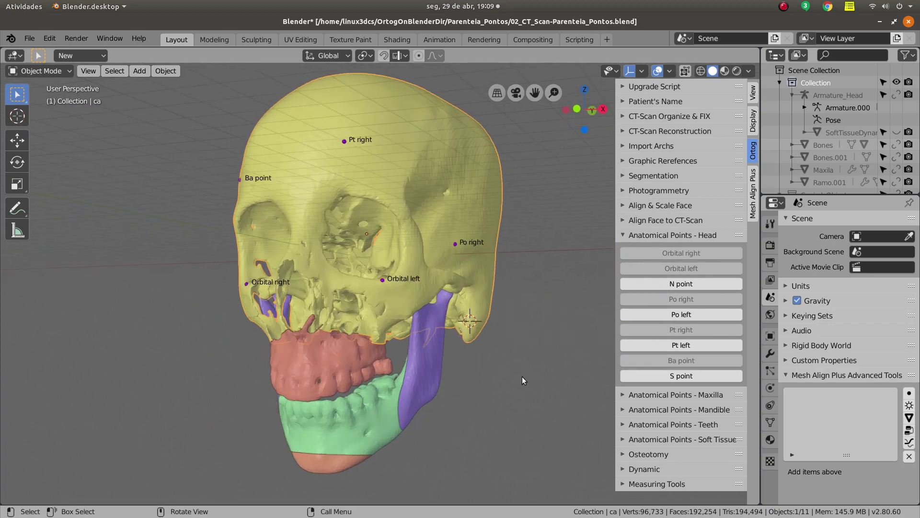
Swap the Head list for the Maxilla landmark list and set the 3D cursor on the red maxilla.
{"action": "left_click", "coordinate": [623, 234]}
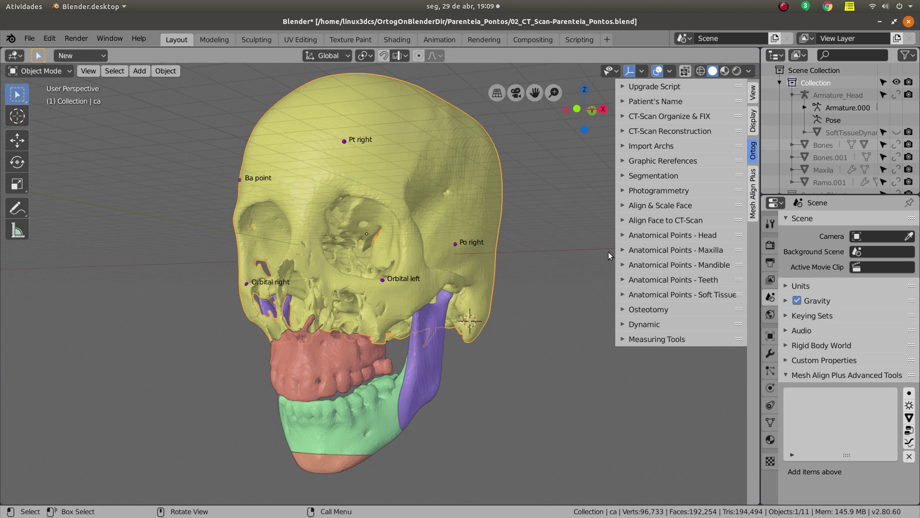
{"action": "left_click", "coordinate": [628, 249]}
{"action": "mouse_move", "coordinate": [470, 345]}
{"action": "middle_mouse_down"}
{"action": "mouse_move", "coordinate": [317, 369]}
{"action": "mouse_move", "coordinate": [293, 359]}
{"action": "middle_mouse_up"}
{"action": "left_click", "coordinate": [317, 369]}
{"action": "left_click", "coordinate": [16, 115]}
{"action": "left_click", "coordinate": [288, 352]}
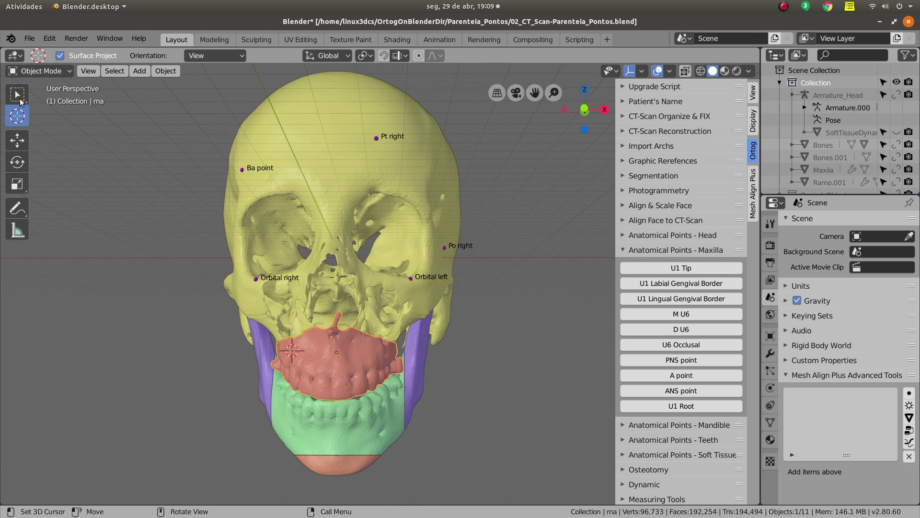
Select the skull and add the U1 Tip landmark at the upper incisor tip.
{"action": "left_click", "coordinate": [17, 95]}
{"action": "left_click", "coordinate": [344, 147]}
{"action": "left_click", "coordinate": [17, 115]}
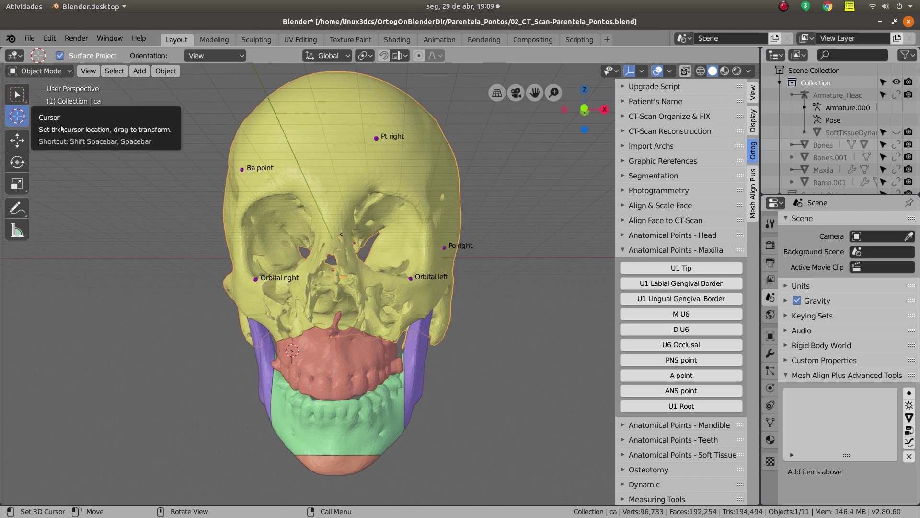
{"action": "middle_click_drag", "start_coordinate": [345, 316], "coordinate": [308, 330]}
{"action": "left_click", "coordinate": [291, 368]}
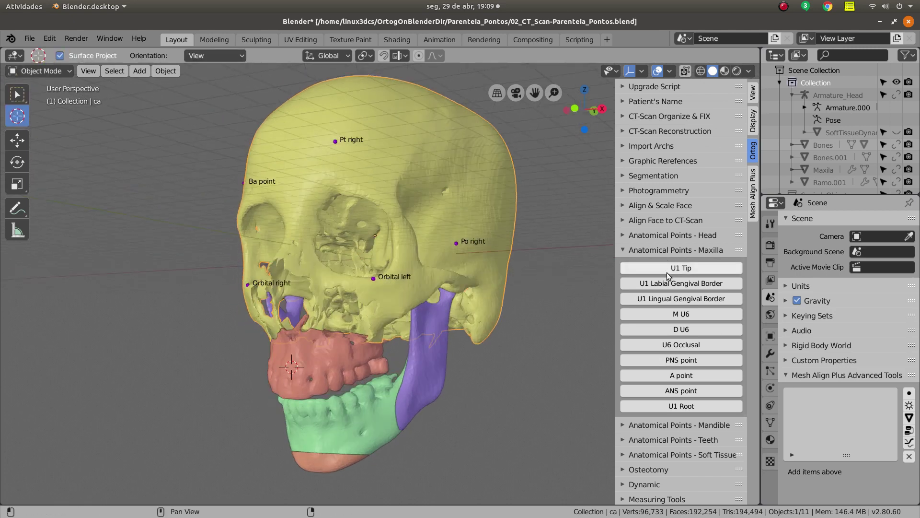
{"action": "left_click", "coordinate": [681, 267]}
Add the U6 Occlusal and M U6 landmarks on the maxilla's upper molar region.
{"action": "left_click", "coordinate": [364, 367]}
{"action": "left_click", "coordinate": [661, 344]}
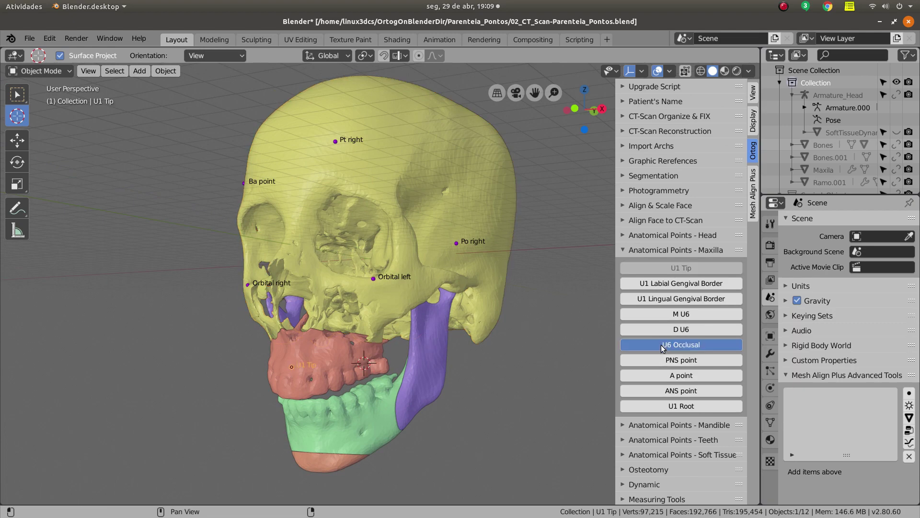
{"action": "middle_click_drag", "start_coordinate": [250, 354], "coordinate": [290, 352]}
{"action": "left_click", "coordinate": [290, 352]}
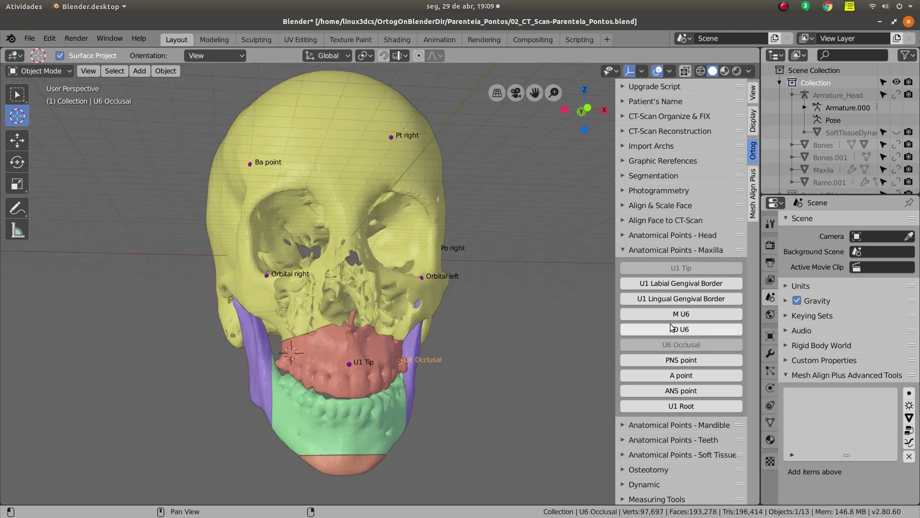
{"action": "left_click", "coordinate": [681, 314]}
{"action": "mouse_move", "coordinate": [366, 357]}
{"action": "middle_mouse_down"}
{"action": "mouse_move", "coordinate": [366, 386]}
{"action": "mouse_move", "coordinate": [389, 382]}
{"action": "mouse_move", "coordinate": [404, 364]}
{"action": "middle_mouse_up"}
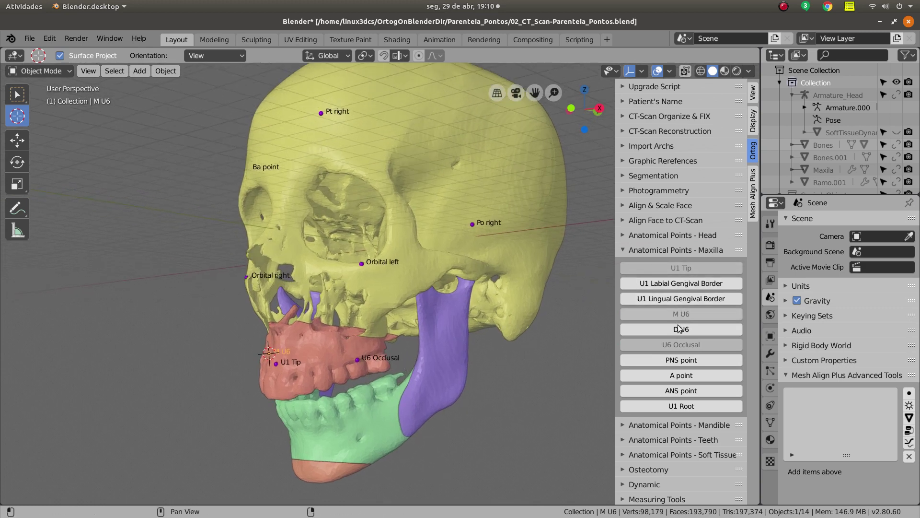
{"action": "mouse_move", "coordinate": [416, 361]}
{"action": "middle_mouse_down"}
{"action": "mouse_move", "coordinate": [299, 340]}
{"action": "mouse_move", "coordinate": [324, 350]}
{"action": "middle_mouse_up"}
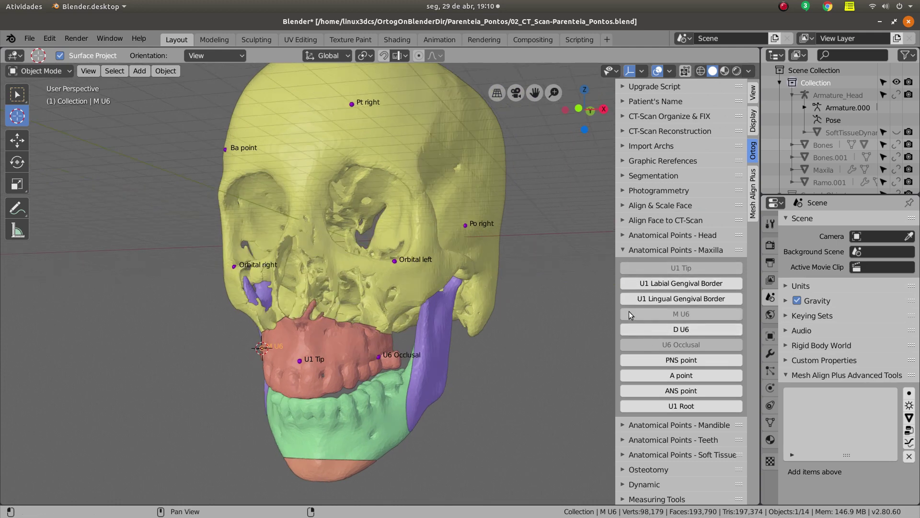
Open the Mandible landmark list and add the M L6 point on the lower teeth.
{"action": "left_click", "coordinate": [622, 251]}
{"action": "left_click", "coordinate": [622, 265]}
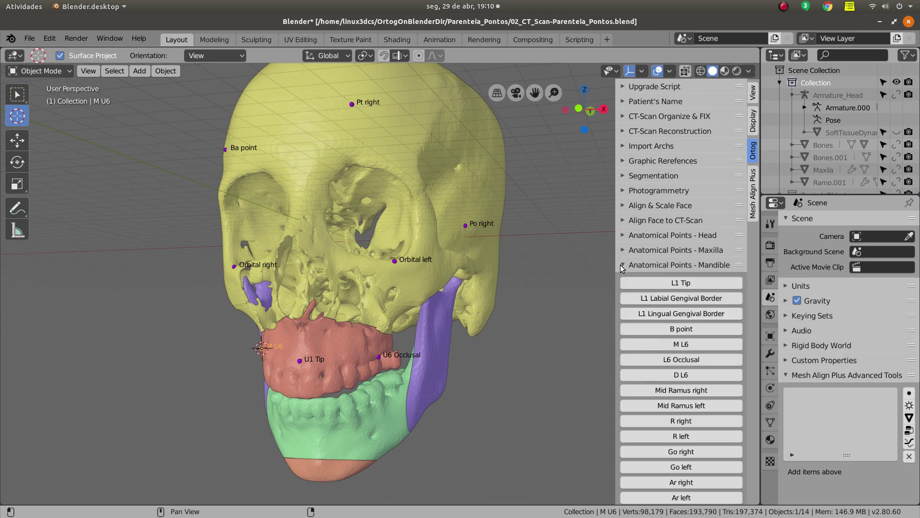
{"action": "scroll", "coordinate": [655, 296], "scroll_direction": "down", "scroll_amount": 5}
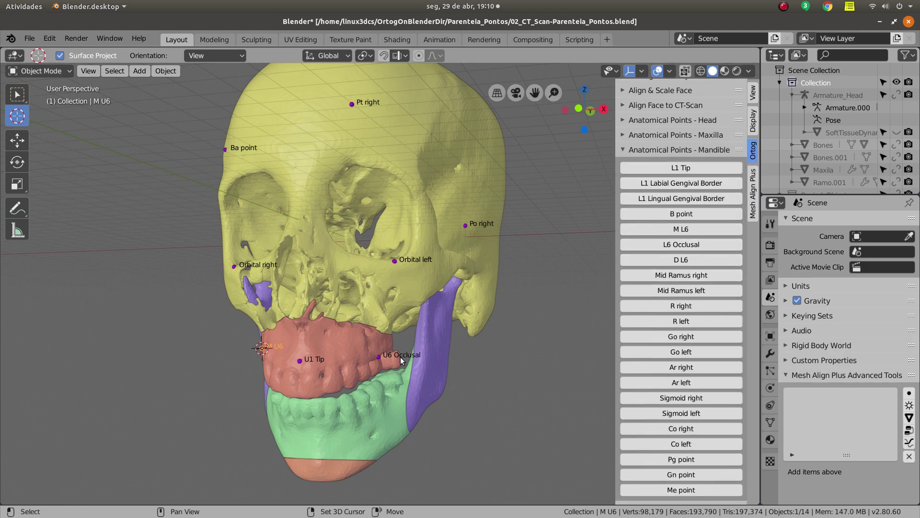
{"action": "mouse_move", "coordinate": [401, 356]}
{"action": "middle_mouse_down"}
{"action": "mouse_move", "coordinate": [416, 346]}
{"action": "mouse_move", "coordinate": [391, 354]}
{"action": "middle_mouse_up"}
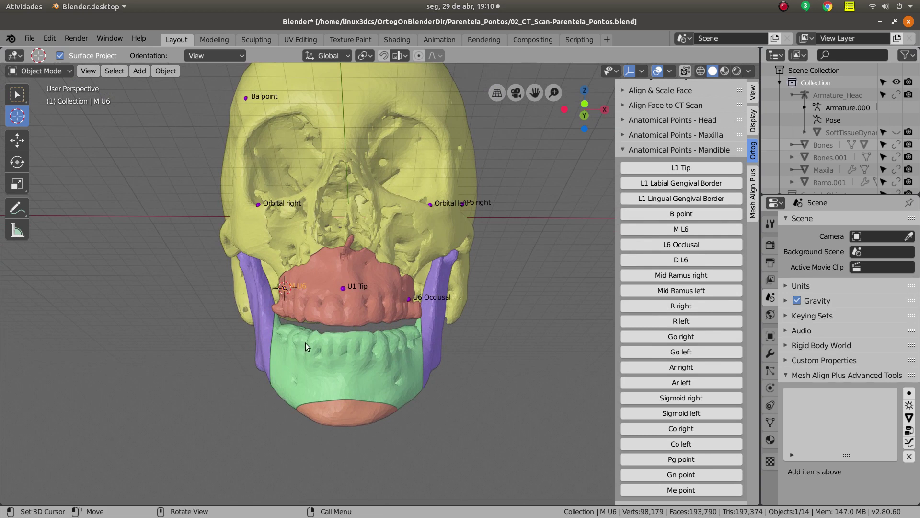
{"action": "left_click", "coordinate": [346, 369]}
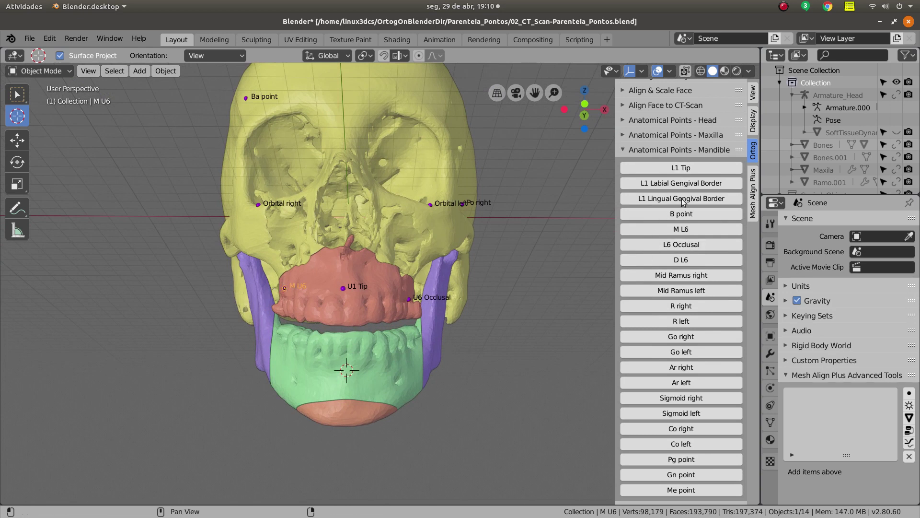
{"action": "left_click", "coordinate": [667, 229]}
Add the Go left and Ar right landmarks on the green mandible.
{"action": "left_click", "coordinate": [401, 381]}
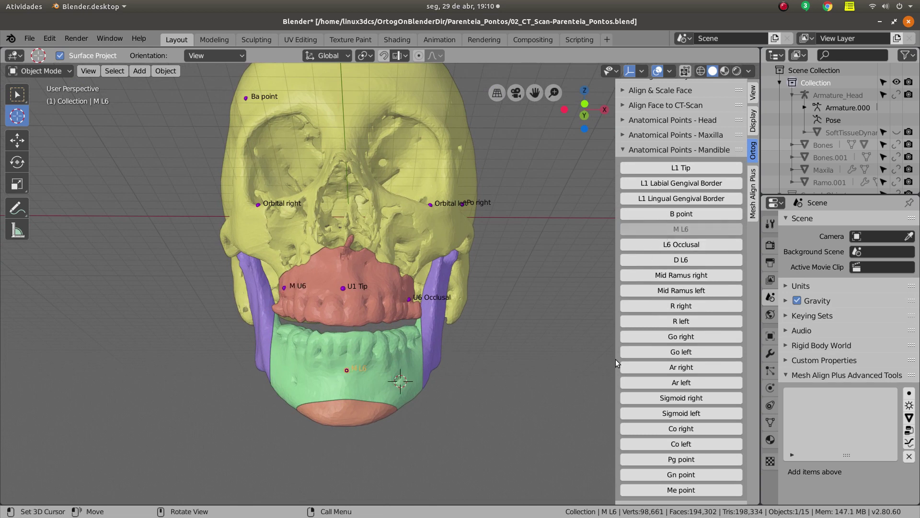
{"action": "left_click", "coordinate": [645, 353]}
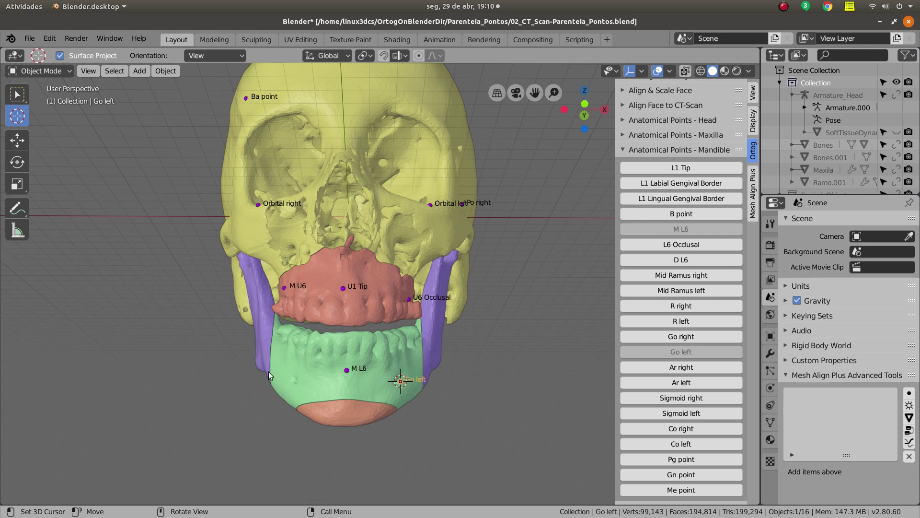
{"action": "left_click", "coordinate": [636, 368]}
{"action": "scroll", "coordinate": [677, 297], "scroll_direction": "down", "scroll_amount": 3}
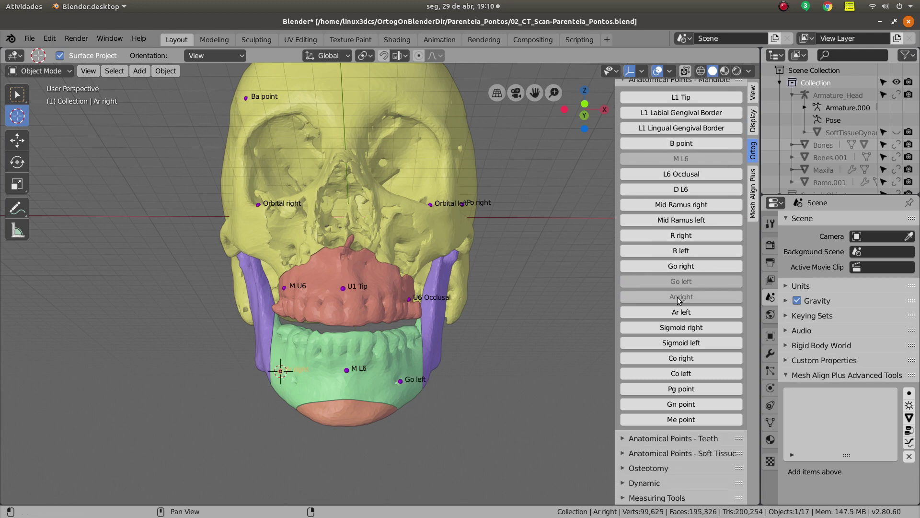
{"action": "scroll", "coordinate": [690, 316], "scroll_direction": "up", "scroll_amount": 4}
{"action": "scroll", "coordinate": [704, 335], "scroll_direction": "down", "scroll_amount": 2}
{"action": "scroll", "coordinate": [655, 434], "scroll_direction": "down", "scroll_amount": 2}
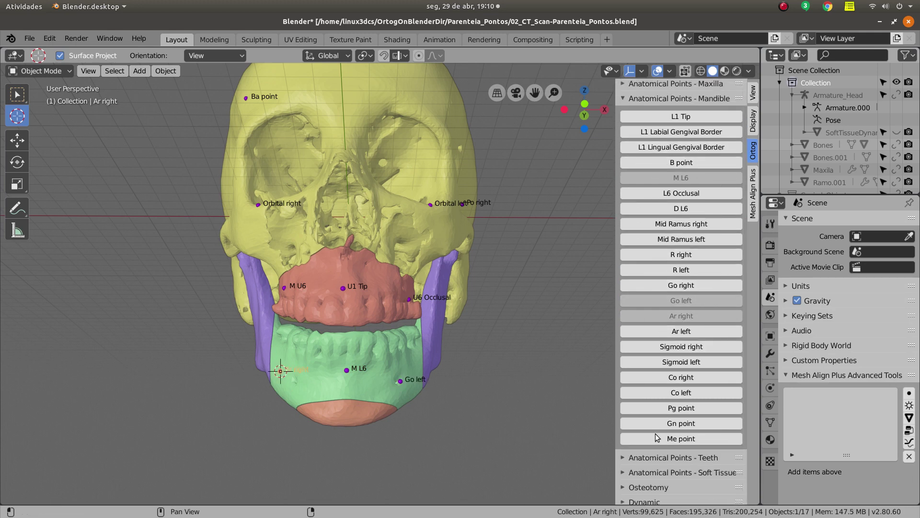
Open the Soft Tissue landmark list and unhide the SoftTissueDynamic face mesh.
{"action": "left_click", "coordinate": [622, 473]}
{"action": "scroll", "coordinate": [642, 432], "scroll_direction": "down", "scroll_amount": 3}
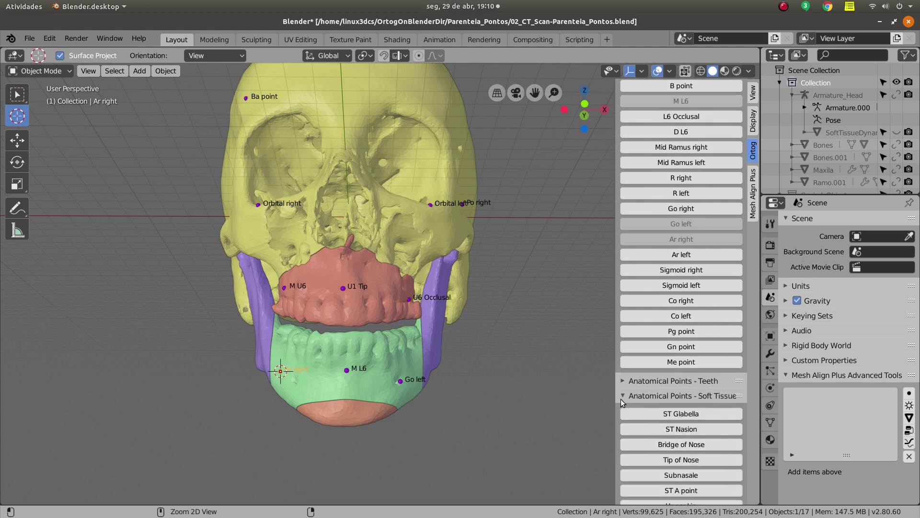
{"action": "left_click", "coordinate": [622, 397], "text": "ctrl"}
{"action": "scroll", "coordinate": [637, 386], "scroll_direction": "down", "scroll_amount": 5}
{"action": "scroll", "coordinate": [639, 385], "scroll_direction": "down", "scroll_amount": 2}
{"action": "scroll", "coordinate": [639, 384], "scroll_direction": "down", "scroll_amount": 3}
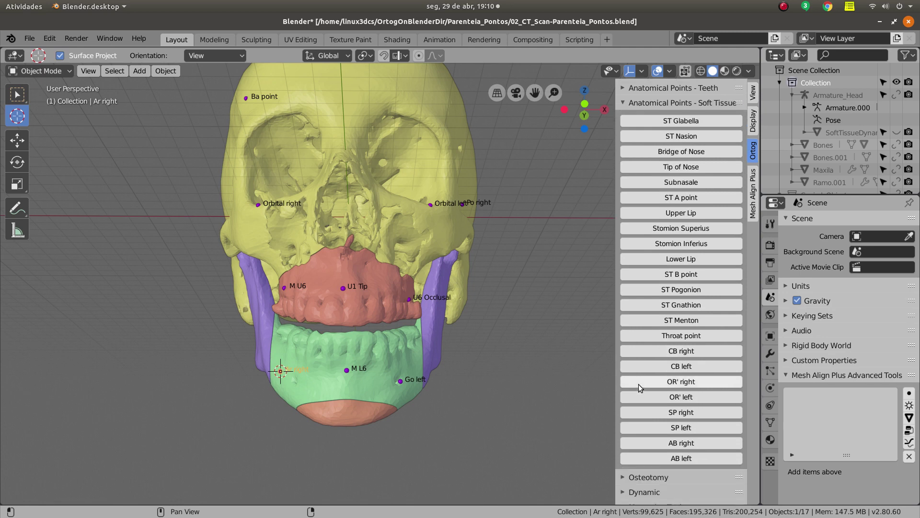
{"action": "mouse_move", "coordinate": [383, 345]}
{"action": "middle_mouse_down"}
{"action": "mouse_move", "coordinate": [351, 349]}
{"action": "mouse_move", "coordinate": [358, 366]}
{"action": "middle_mouse_up"}
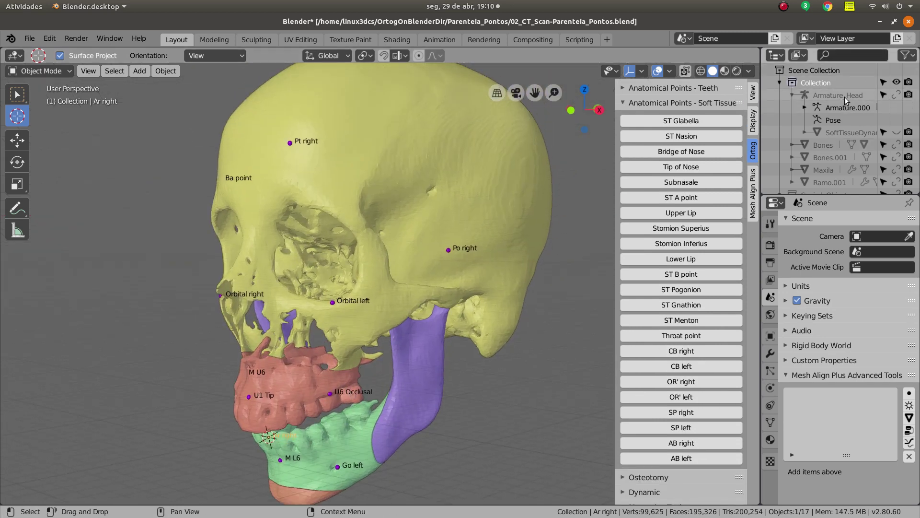
{"action": "left_click", "coordinate": [896, 132]}
Add the ST Glabella, ST Nasion and Stomion Inferius landmarks on the face.
{"action": "mouse_move", "coordinate": [355, 273]}
{"action": "middle_mouse_down"}
{"action": "mouse_move", "coordinate": [387, 273]}
{"action": "mouse_move", "coordinate": [238, 320]}
{"action": "mouse_move", "coordinate": [286, 287]}
{"action": "middle_mouse_up"}
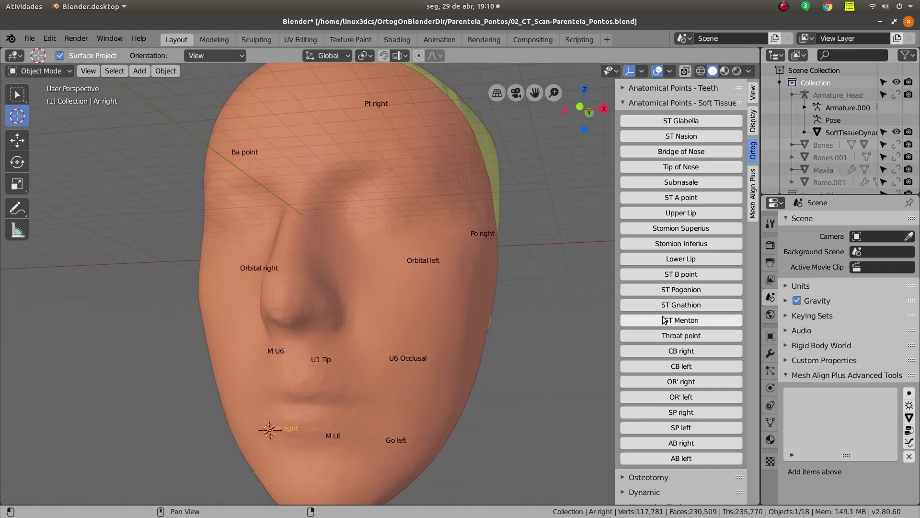
{"action": "middle_click_drag", "start_coordinate": [476, 163], "coordinate": [387, 227]}
{"action": "left_click", "coordinate": [290, 172]}
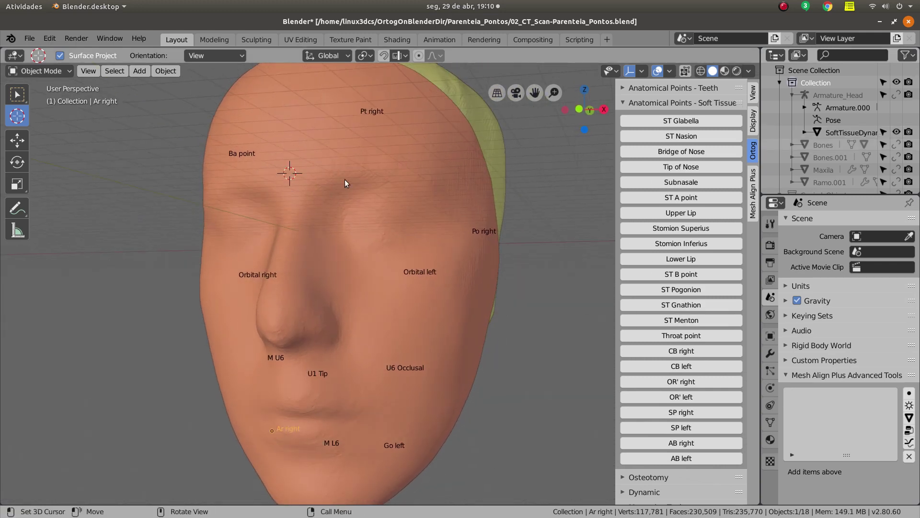
{"action": "left_click", "coordinate": [682, 120]}
{"action": "middle_click_drag", "start_coordinate": [322, 311], "coordinate": [302, 205]}
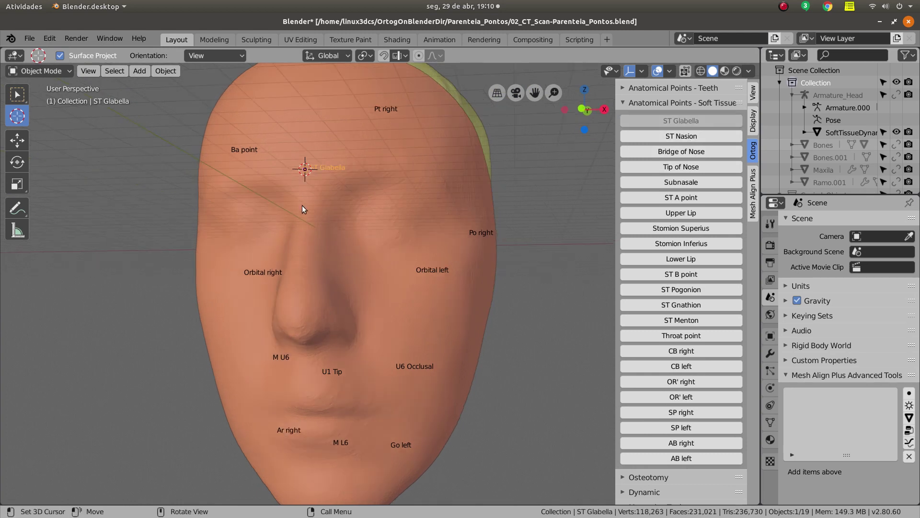
{"action": "left_click", "coordinate": [302, 203]}
{"action": "left_click", "coordinate": [681, 136]}
{"action": "left_click", "coordinate": [402, 325]}
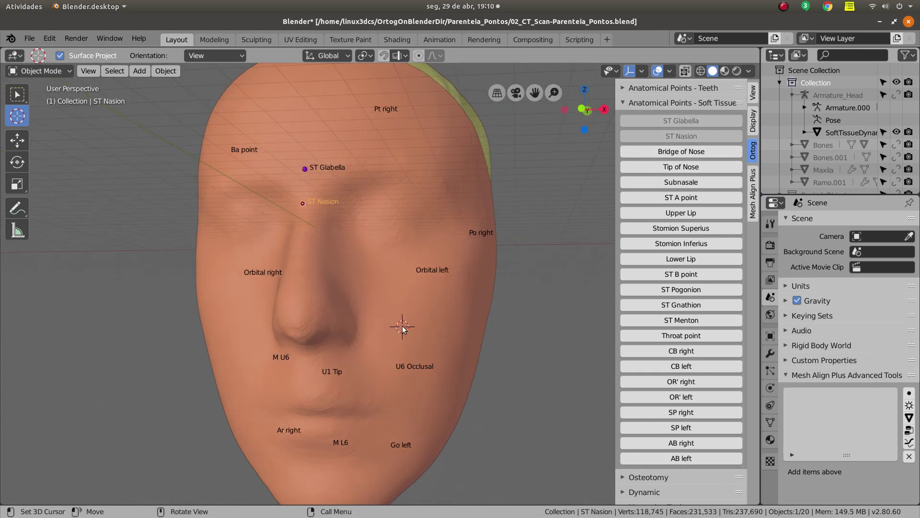
{"action": "left_click", "coordinate": [690, 243]}
Add the ST Pogonion, Throat point and CB left landmarks around the chin and lips.
{"action": "middle_click_drag", "start_coordinate": [551, 312], "coordinate": [360, 341]}
{"action": "left_click", "coordinate": [257, 314]}
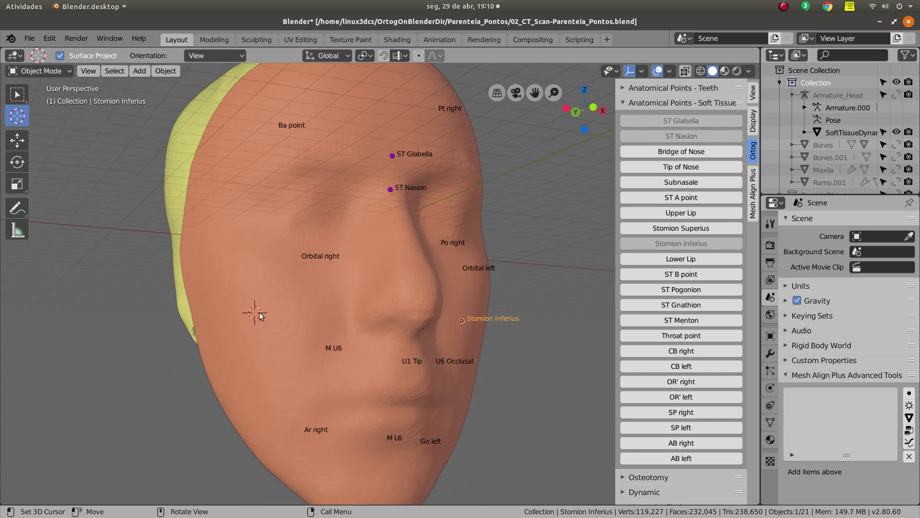
{"action": "left_click", "coordinate": [681, 289]}
{"action": "mouse_move", "coordinate": [288, 379]}
{"action": "middle_mouse_down"}
{"action": "mouse_move", "coordinate": [378, 394]}
{"action": "mouse_move", "coordinate": [312, 484]}
{"action": "middle_mouse_up"}
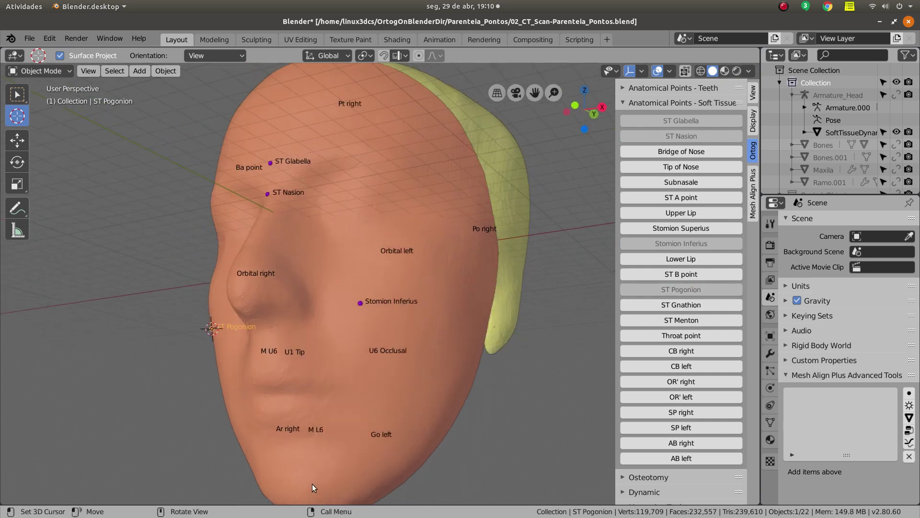
{"action": "left_click", "coordinate": [312, 484]}
{"action": "left_click", "coordinate": [661, 337]}
{"action": "mouse_move", "coordinate": [479, 355]}
{"action": "middle_mouse_down"}
{"action": "mouse_move", "coordinate": [396, 365]}
{"action": "mouse_move", "coordinate": [377, 387]}
{"action": "mouse_move", "coordinate": [342, 388]}
{"action": "middle_mouse_up"}
{"action": "left_click", "coordinate": [317, 346]}
{"action": "left_click", "coordinate": [681, 365]}
Clip the front orthographic view to half the face with Alt+B, then view from the right side.
{"action": "key", "text": "KP_1"}
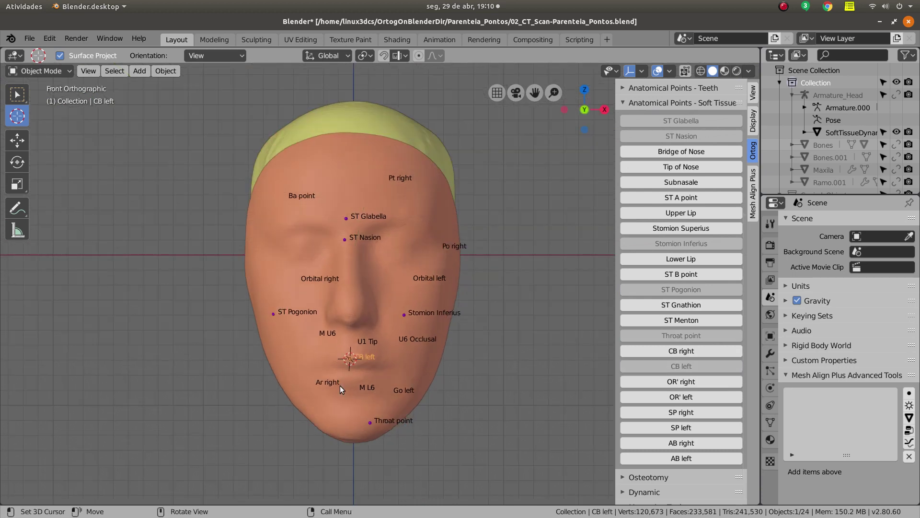
{"action": "key", "text": "b"}
{"action": "left_click_drag", "start_coordinate": [210, 85], "coordinate": [352, 492]}
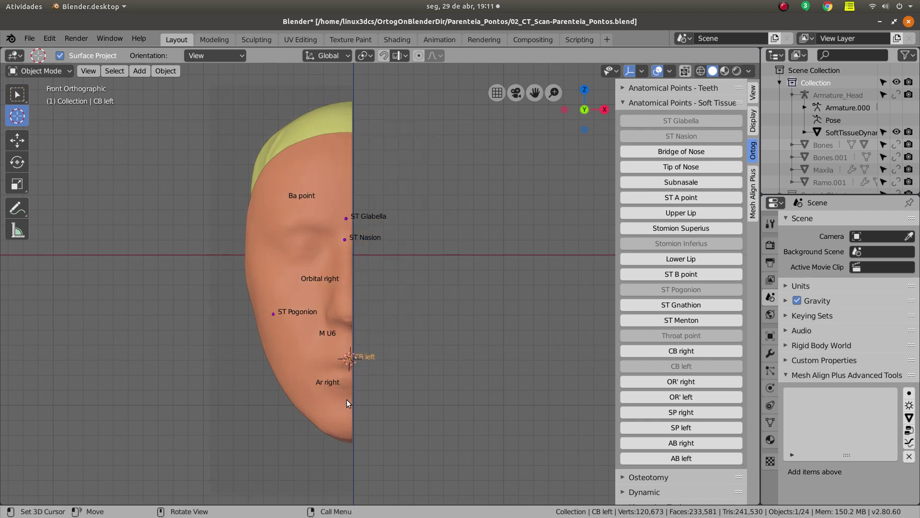
{"action": "key", "text": "KP_3"}
{"action": "scroll", "coordinate": [346, 406], "scroll_direction": "up", "scroll_amount": 2}
{"action": "middle_click_drag", "start_coordinate": [347, 407], "coordinate": [357, 361], "text": "shift"}
{"action": "key", "text": "w"}
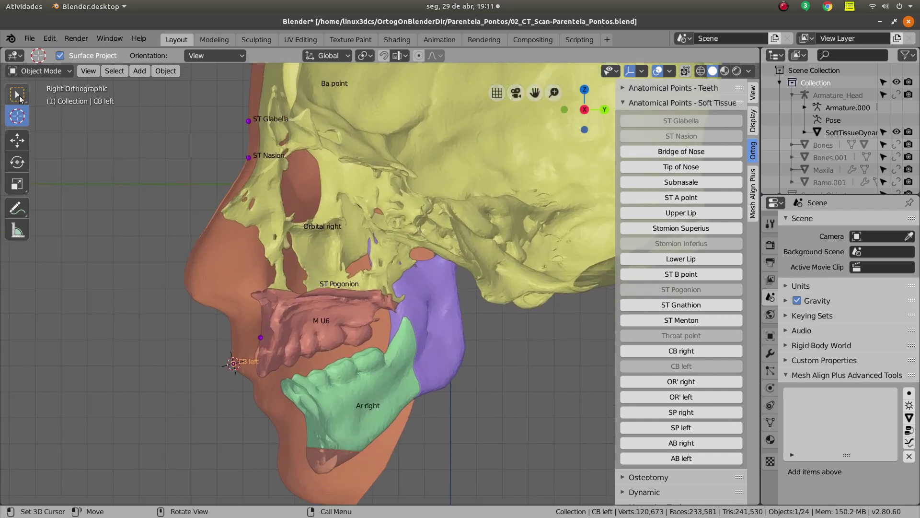
{"action": "left_click", "coordinate": [331, 338]}
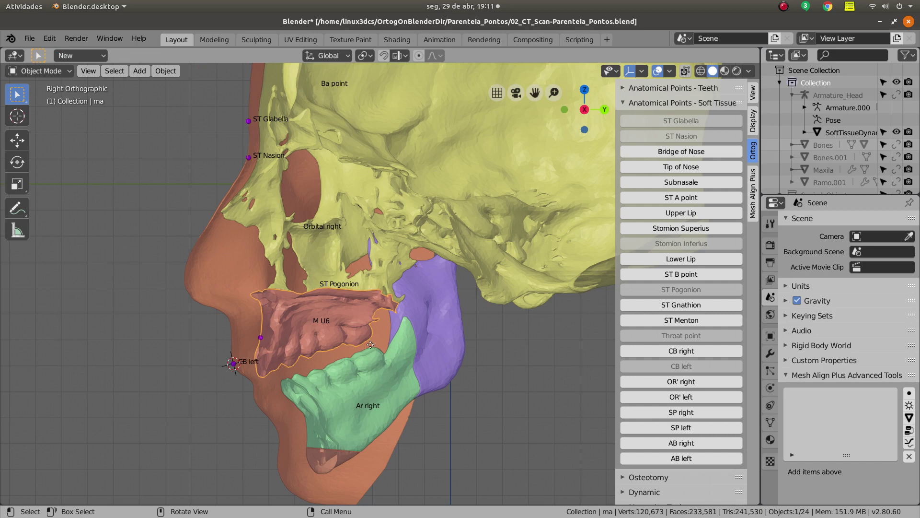
{"action": "key", "text": "g"}
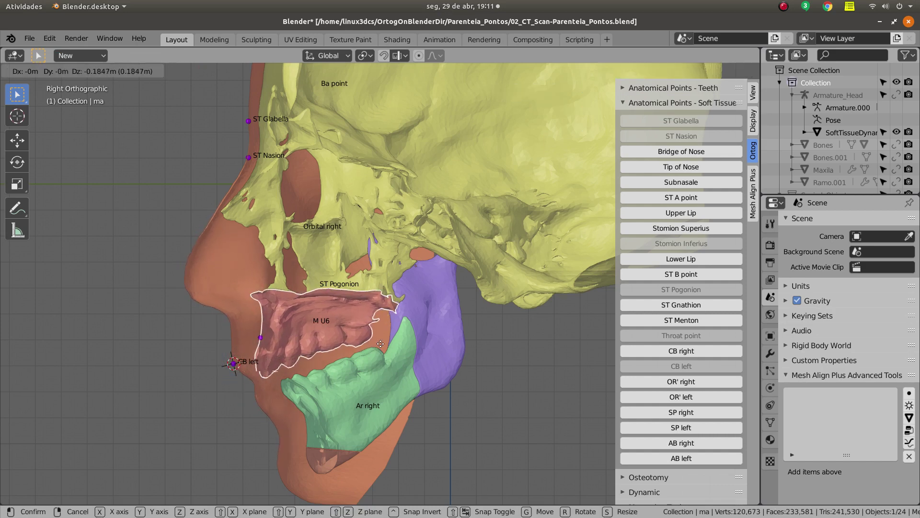
{"action": "right_click", "coordinate": [375, 350]}
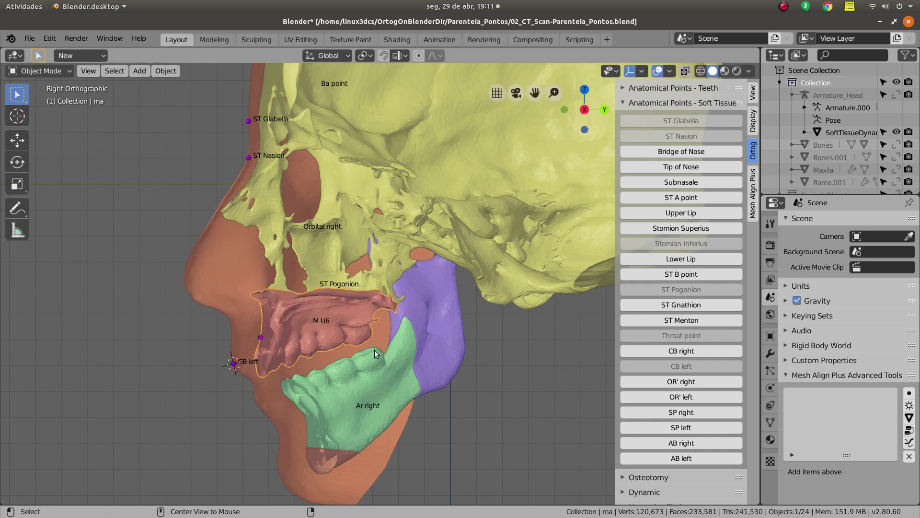
{"action": "mouse_move", "coordinate": [375, 349]}
{"action": "middle_mouse_down"}
{"action": "mouse_move", "coordinate": [337, 312]}
{"action": "mouse_move", "coordinate": [371, 339]}
{"action": "mouse_move", "coordinate": [363, 363]}
{"action": "middle_mouse_up"}
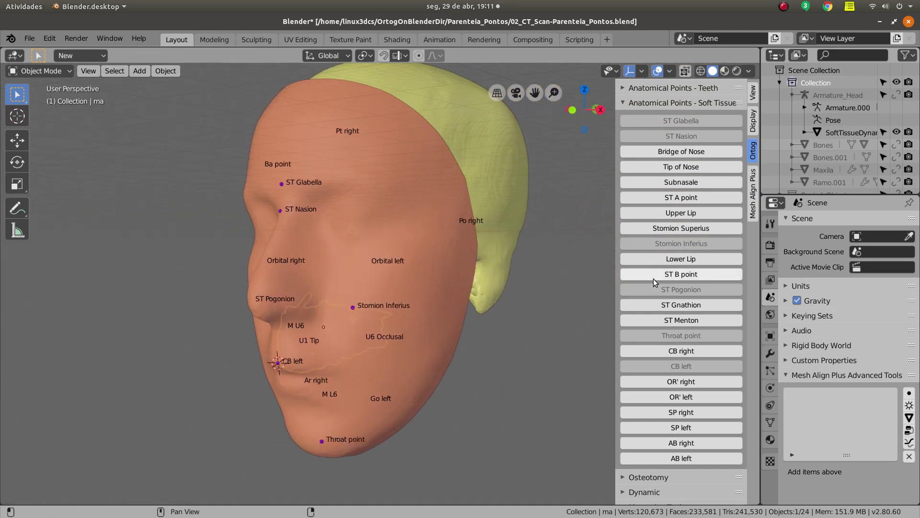
Run Parent Points from the Dynamic panel and check the parenting log in the terminal.
{"action": "left_click", "coordinate": [625, 493]}
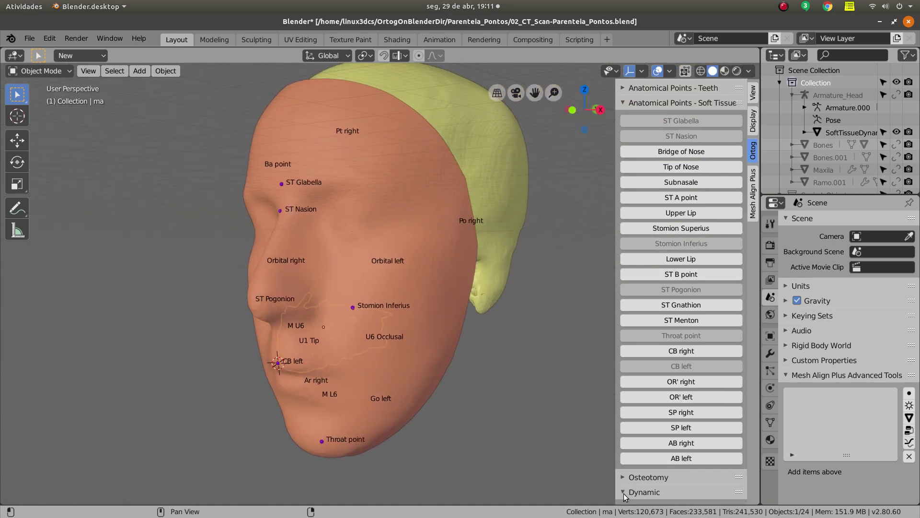
{"action": "mouse_move", "coordinate": [455, 415]}
{"action": "middle_mouse_down", "text": "shift"}
{"action": "mouse_move", "coordinate": [465, 430]}
{"action": "mouse_move", "coordinate": [473, 407]}
{"action": "middle_mouse_up", "text": "shift"}
{"action": "left_click", "coordinate": [668, 437]}
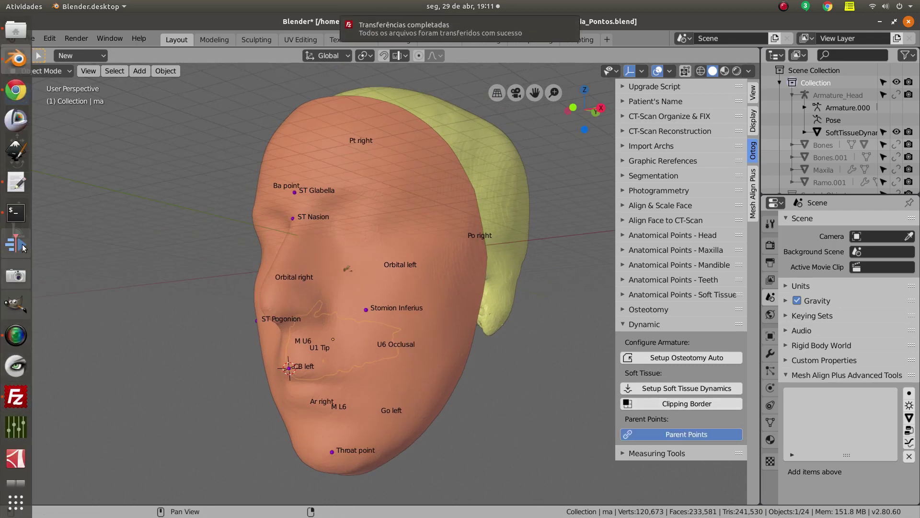
{"action": "left_click", "coordinate": [9, 212]}
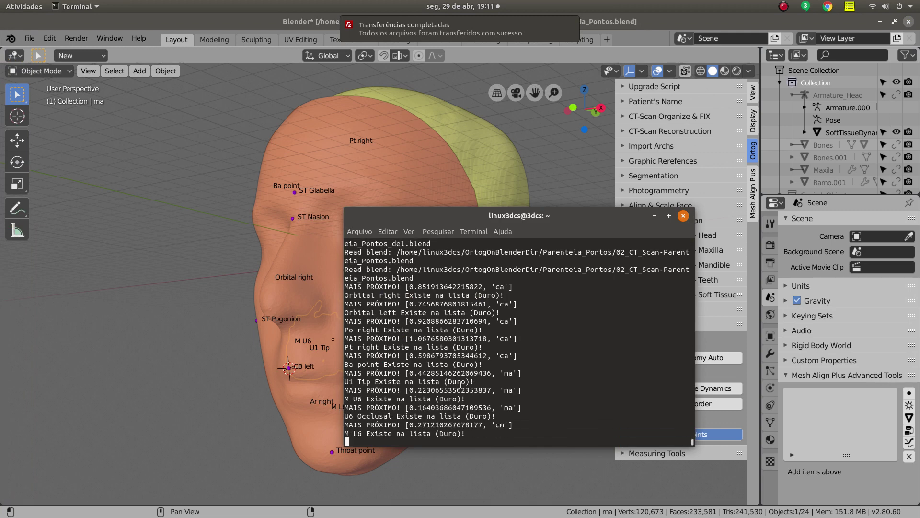
{"action": "mouse_move", "coordinate": [522, 215]}
{"action": "left_mouse_down"}
{"action": "mouse_move", "coordinate": [256, 271]}
{"action": "mouse_move", "coordinate": [201, 257]}
{"action": "left_mouse_up"}
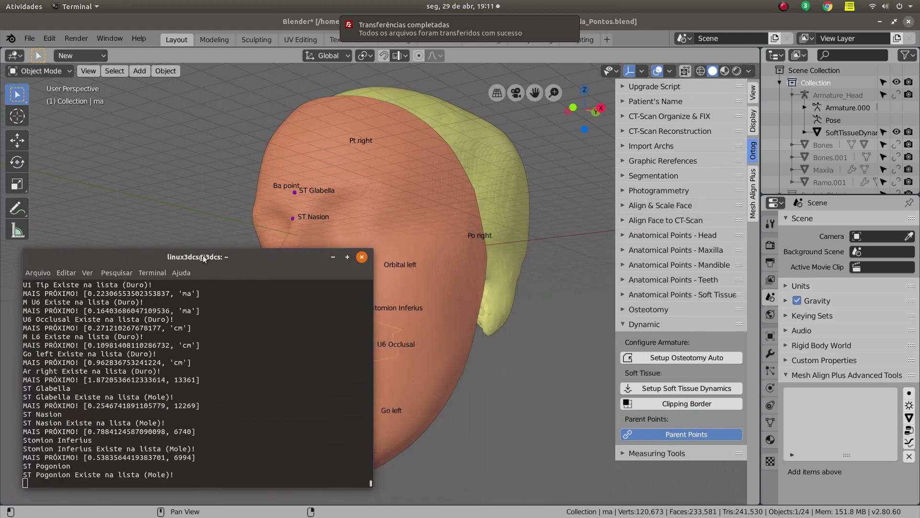
{"action": "left_click", "coordinate": [556, 448]}
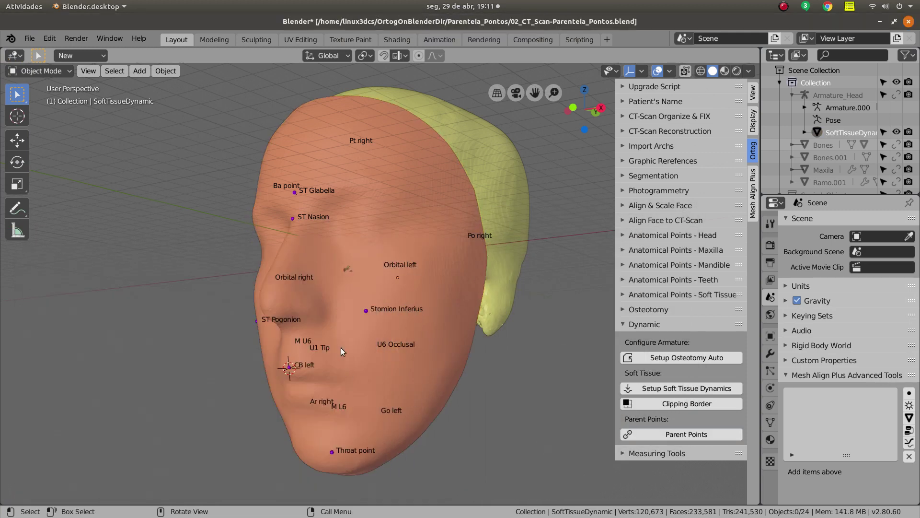
Select the skull and trial-move it with G, cancelling while the face is still visible.
{"action": "mouse_move", "coordinate": [340, 347]}
{"action": "middle_mouse_down"}
{"action": "mouse_move", "coordinate": [364, 360]}
{"action": "mouse_move", "coordinate": [341, 367]}
{"action": "mouse_move", "coordinate": [434, 344]}
{"action": "mouse_move", "coordinate": [312, 190]}
{"action": "mouse_move", "coordinate": [442, 218]}
{"action": "middle_mouse_up"}
{"action": "left_click", "coordinate": [442, 218]}
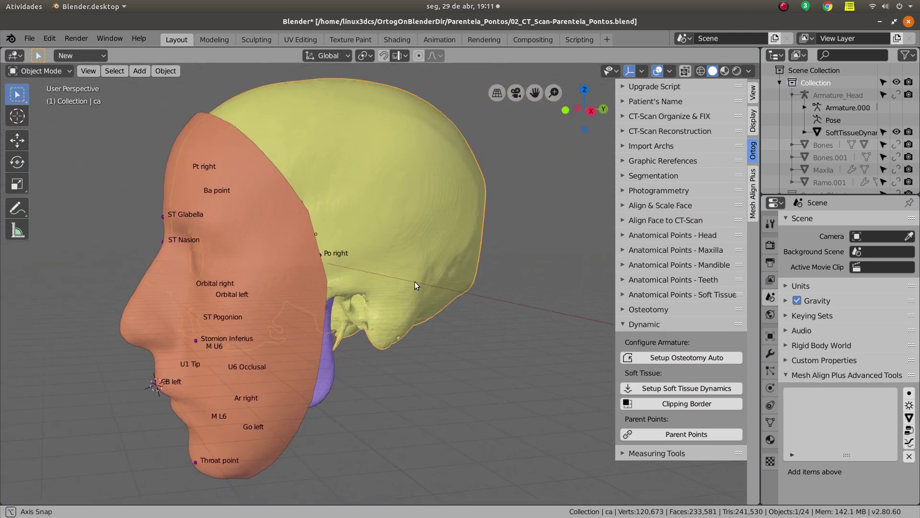
{"action": "mouse_move", "coordinate": [415, 281]}
{"action": "middle_mouse_down"}
{"action": "mouse_move", "coordinate": [401, 263]}
{"action": "mouse_move", "coordinate": [408, 271]}
{"action": "middle_mouse_up"}
{"action": "key", "text": "g"}
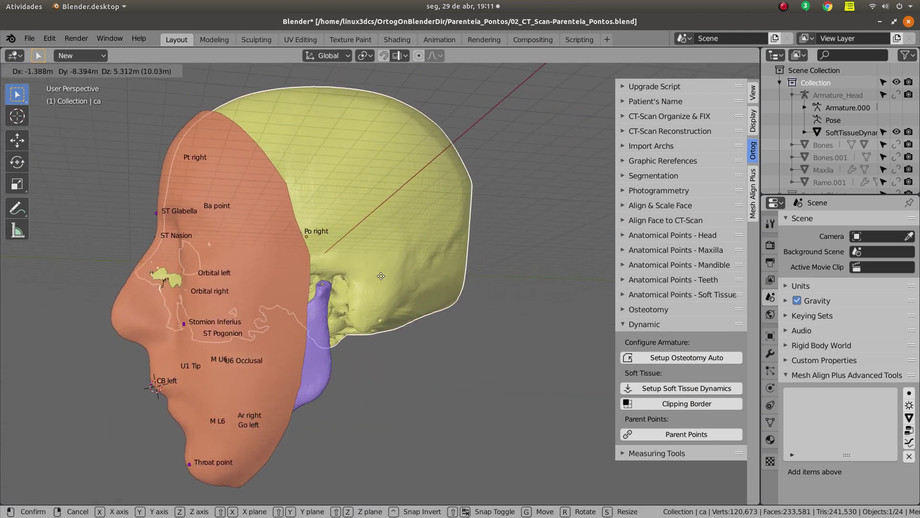
{"action": "right_click", "coordinate": [388, 289]}
Hide the SoftTissueDynamic face mesh and test-move the skull twice, cancelling each move.
{"action": "left_click", "coordinate": [126, 317]}
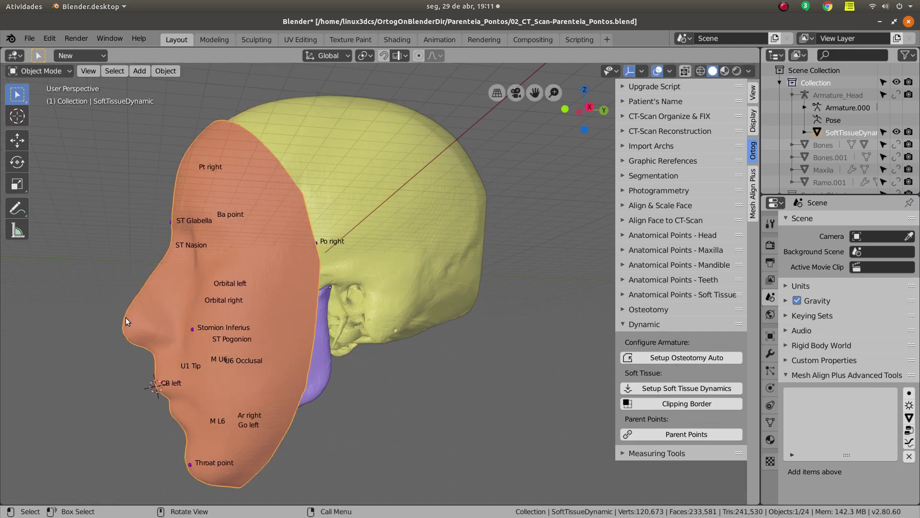
{"action": "key", "text": "h"}
{"action": "left_click", "coordinate": [206, 292]}
{"action": "mouse_move", "coordinate": [206, 291]}
{"action": "middle_mouse_down"}
{"action": "mouse_move", "coordinate": [275, 191]}
{"action": "mouse_move", "coordinate": [310, 214]}
{"action": "mouse_move", "coordinate": [341, 271]}
{"action": "middle_mouse_up"}
{"action": "key", "text": "g"}
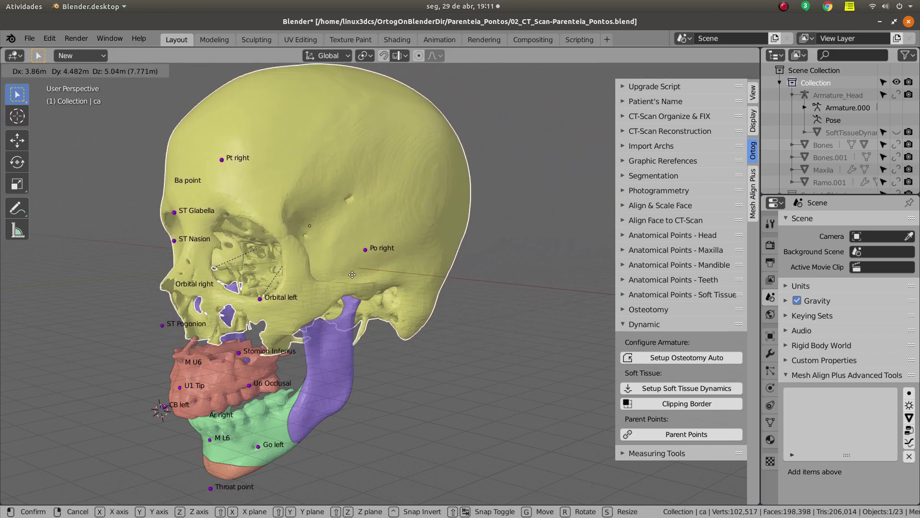
{"action": "right_click", "coordinate": [326, 275]}
{"action": "mouse_move", "coordinate": [326, 275]}
{"action": "middle_mouse_down"}
{"action": "mouse_move", "coordinate": [298, 304]}
{"action": "mouse_move", "coordinate": [367, 290]}
{"action": "mouse_move", "coordinate": [372, 249]}
{"action": "mouse_move", "coordinate": [362, 246]}
{"action": "middle_mouse_up"}
{"action": "key", "text": "g"}
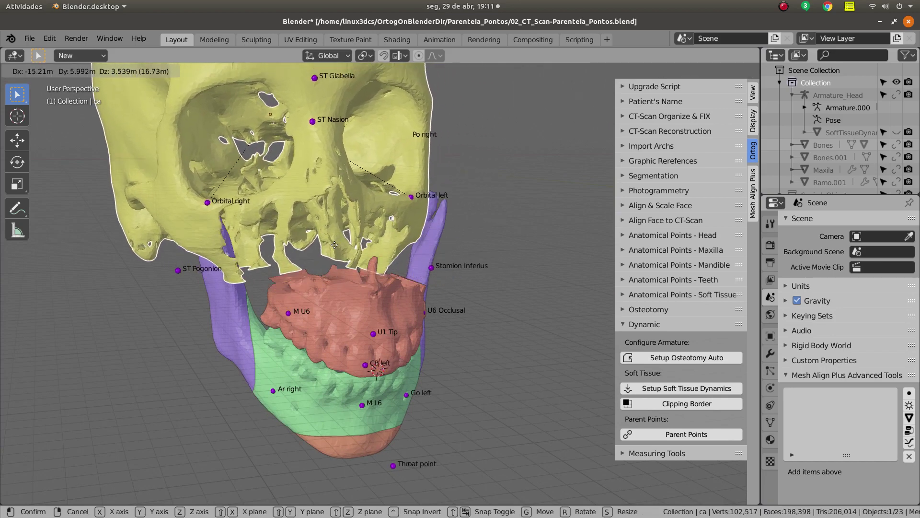
{"action": "right_click", "coordinate": [358, 250]}
Zoom in on the jaw and move the maxilla to a new position.
{"action": "middle_click_drag", "start_coordinate": [260, 284], "coordinate": [326, 322]}
{"action": "scroll", "coordinate": [321, 349], "scroll_direction": "up", "scroll_amount": 3}
{"action": "left_click", "coordinate": [291, 351]}
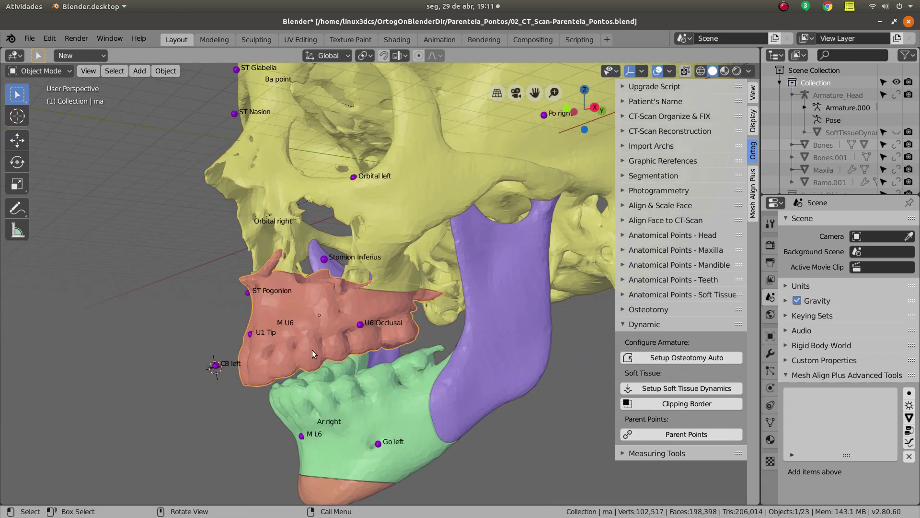
{"action": "key", "text": "g"}
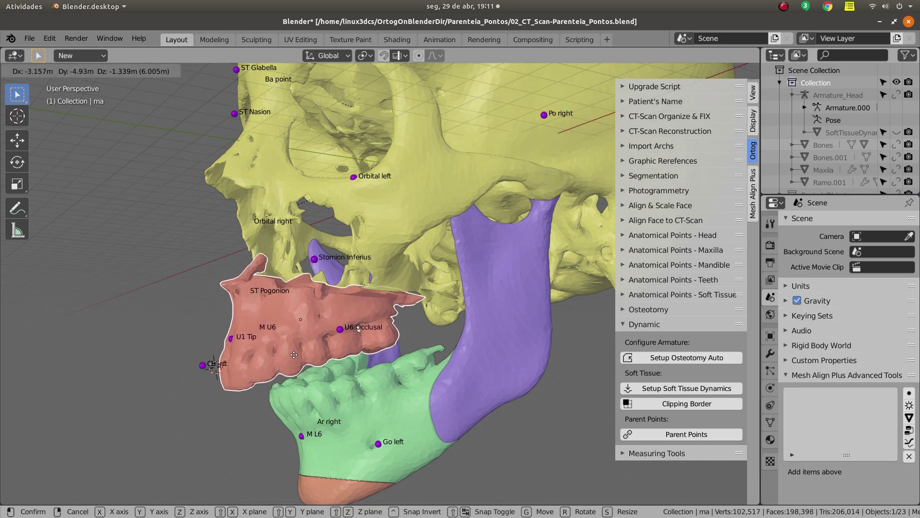
{"action": "left_click", "coordinate": [294, 355]}
Move the mandible and the chin segment so their landmarks follow, then orbit to a front-oblique view.
{"action": "left_click", "coordinate": [307, 404]}
{"action": "middle_click_drag", "start_coordinate": [307, 403], "coordinate": [301, 405]}
{"action": "key", "text": "g"}
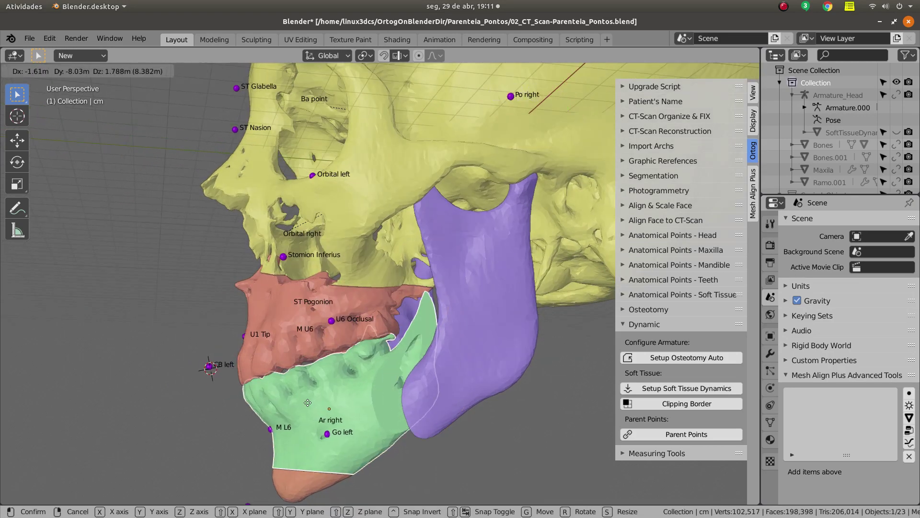
{"action": "left_click", "coordinate": [316, 398]}
{"action": "scroll", "coordinate": [320, 393], "scroll_direction": "down", "scroll_amount": 2}
{"action": "key", "text": "g"}
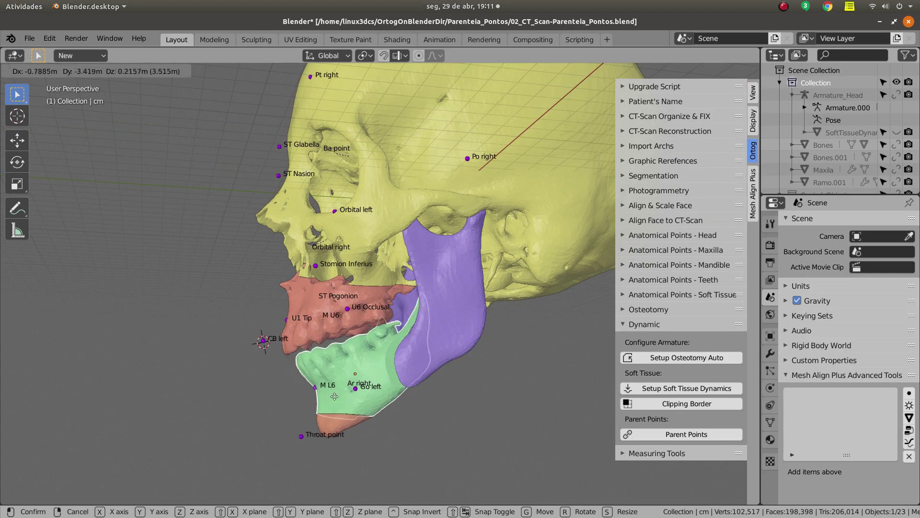
{"action": "left_click", "coordinate": [333, 422]}
{"action": "key", "text": "g"}
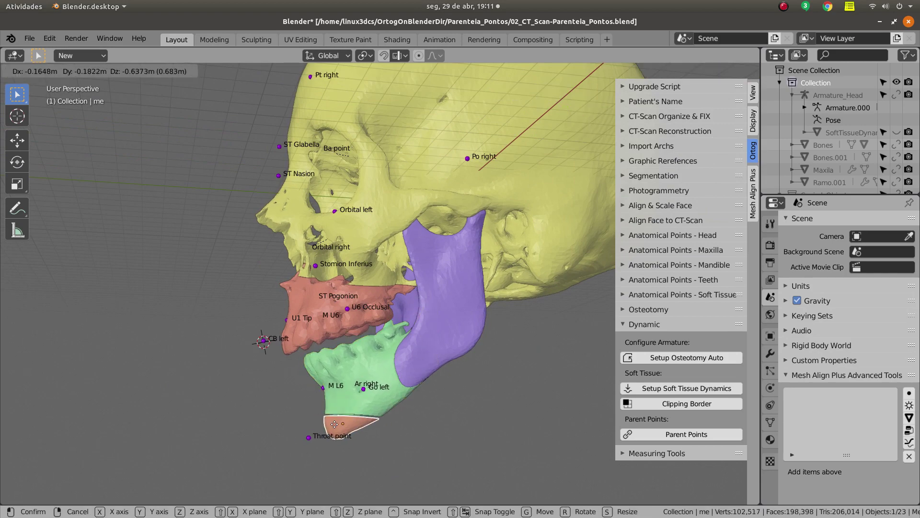
{"action": "left_click", "coordinate": [334, 424]}
{"action": "mouse_move", "coordinate": [367, 364]}
{"action": "middle_mouse_down"}
{"action": "mouse_move", "coordinate": [410, 360]}
{"action": "mouse_move", "coordinate": [413, 373]}
{"action": "middle_mouse_up"}
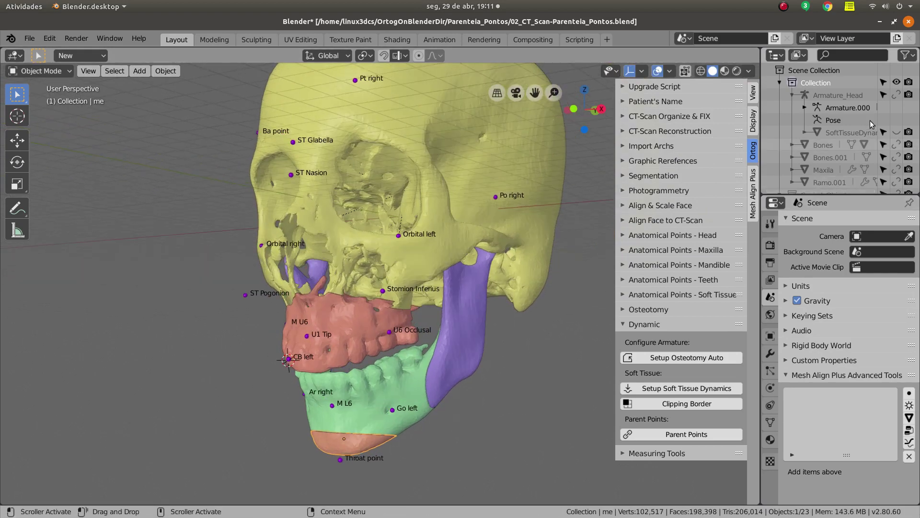
Unhide SoftTissueDynamic and test-move the mandible beneath the face three times, cancelling each.
{"action": "left_click", "coordinate": [896, 132]}
{"action": "mouse_move", "coordinate": [453, 272]}
{"action": "middle_mouse_down"}
{"action": "mouse_move", "coordinate": [404, 329]}
{"action": "mouse_move", "coordinate": [409, 397]}
{"action": "mouse_move", "coordinate": [372, 407]}
{"action": "mouse_move", "coordinate": [417, 402]}
{"action": "mouse_move", "coordinate": [396, 395]}
{"action": "mouse_move", "coordinate": [417, 369]}
{"action": "mouse_move", "coordinate": [414, 389]}
{"action": "mouse_move", "coordinate": [371, 396]}
{"action": "mouse_move", "coordinate": [372, 405]}
{"action": "middle_mouse_up"}
{"action": "key", "text": "g"}
{"action": "right_click", "coordinate": [395, 392]}
{"action": "key", "text": "g"}
{"action": "right_click", "coordinate": [376, 391]}
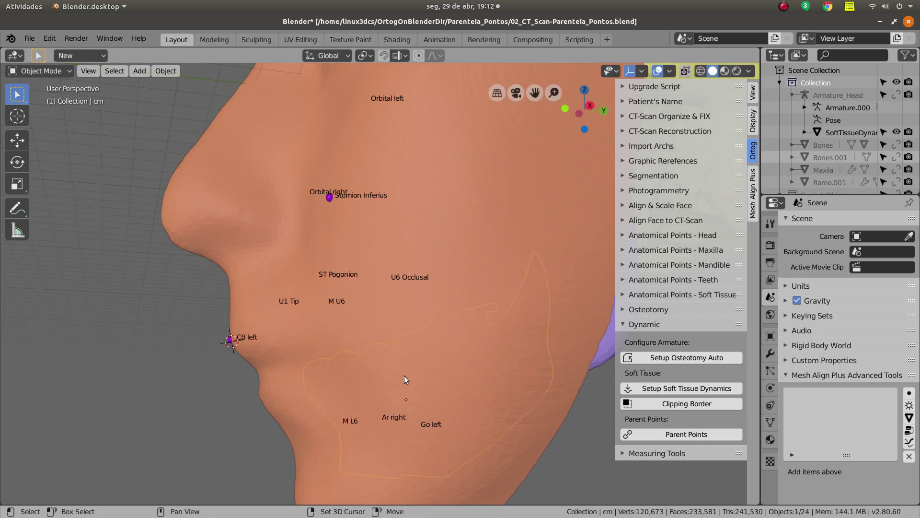
{"action": "middle_click_drag", "start_coordinate": [404, 375], "coordinate": [396, 291]}
{"action": "scroll", "coordinate": [431, 287], "scroll_direction": "up", "scroll_amount": 1}
{"action": "key", "text": "g"}
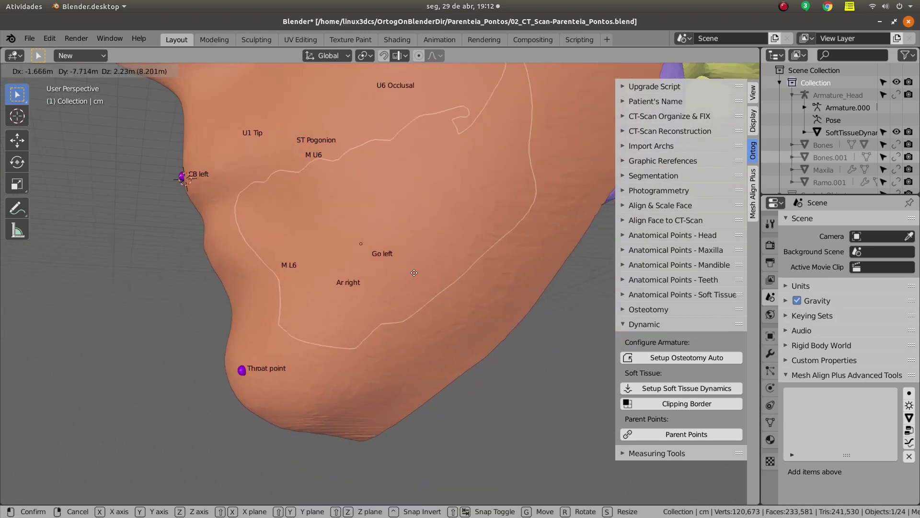
{"action": "right_click", "coordinate": [440, 286]}
{"action": "scroll", "coordinate": [432, 219], "scroll_direction": "down", "scroll_amount": 3}
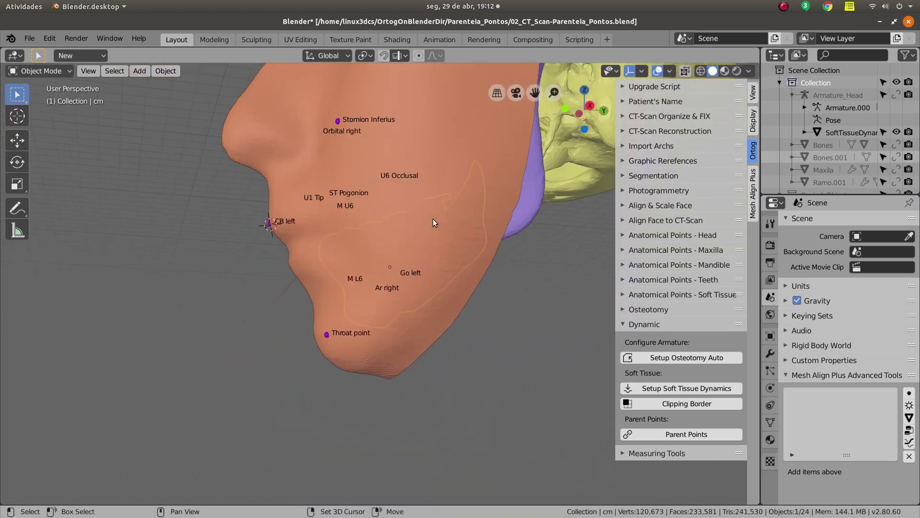
{"action": "mouse_move", "coordinate": [432, 218]}
{"action": "middle_mouse_down"}
{"action": "mouse_move", "coordinate": [442, 351]}
{"action": "mouse_move", "coordinate": [407, 303]}
{"action": "mouse_move", "coordinate": [508, 214]}
{"action": "middle_mouse_up"}
Select the skull and test-move it under the face, restoring its position afterwards.
{"action": "left_click", "coordinate": [507, 214]}
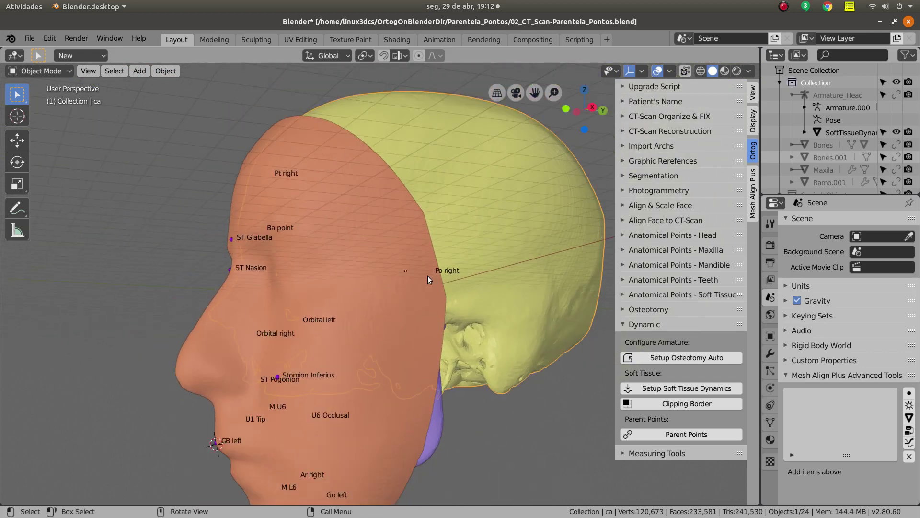
{"action": "mouse_move", "coordinate": [428, 276]}
{"action": "middle_mouse_down", "text": "shift"}
{"action": "mouse_move", "coordinate": [422, 285]}
{"action": "mouse_move", "coordinate": [482, 307]}
{"action": "mouse_move", "coordinate": [444, 320]}
{"action": "mouse_move", "coordinate": [427, 317]}
{"action": "mouse_move", "coordinate": [433, 312]}
{"action": "middle_mouse_up", "text": "shift"}
{"action": "key", "text": "g"}
{"action": "right_click", "coordinate": [473, 297]}
{"action": "key", "text": "g"}
{"action": "left_click", "coordinate": [453, 312]}
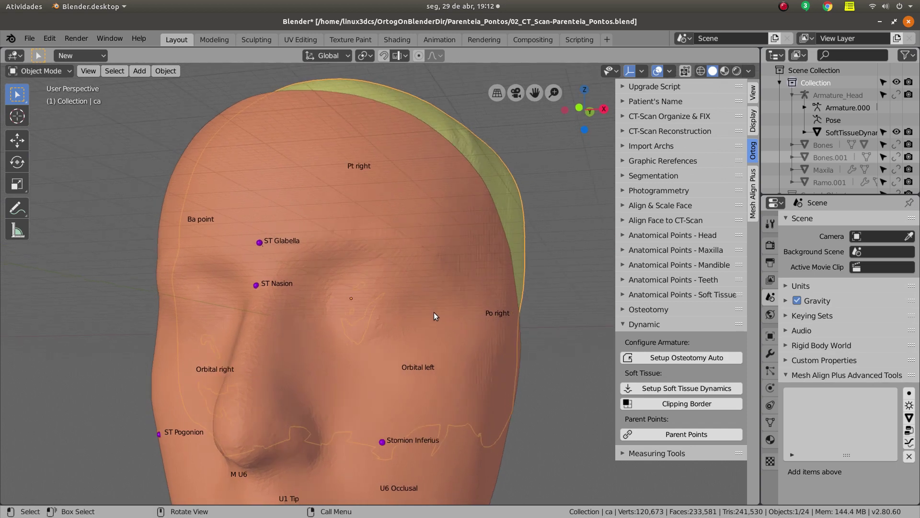
{"action": "key", "text": "g"}
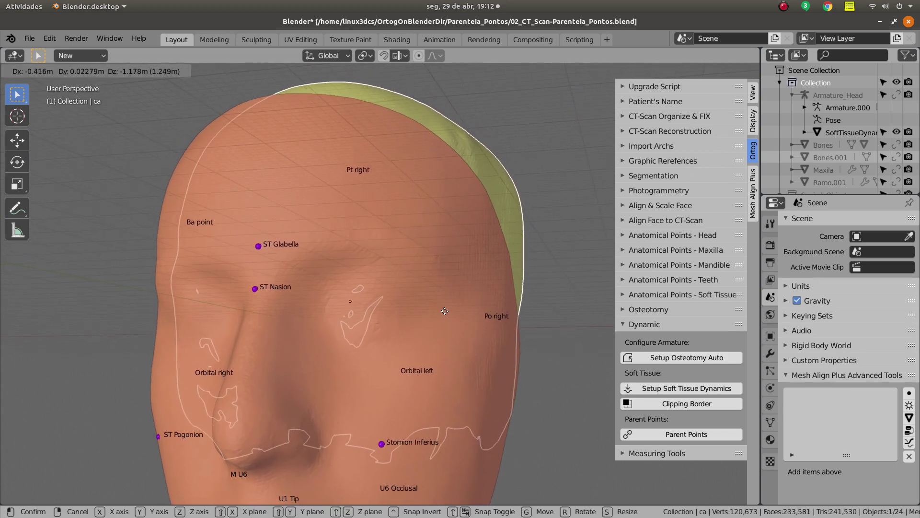
{"action": "right_click", "coordinate": [445, 311]}
Switch to Front Ortho (Numpad 1) and box-clip the view around the head with Alt+B.
{"action": "scroll", "coordinate": [447, 309], "scroll_direction": "down", "scroll_amount": 3}
{"action": "mouse_move", "coordinate": [447, 309]}
{"action": "middle_mouse_down"}
{"action": "mouse_move", "coordinate": [418, 308]}
{"action": "mouse_move", "coordinate": [429, 276]}
{"action": "middle_mouse_up"}
{"action": "key", "text": "KP_1"}
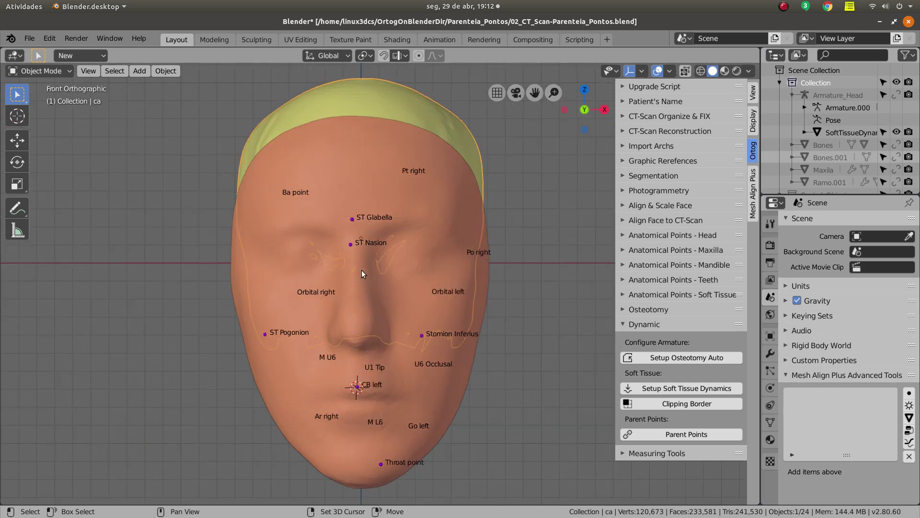
{"action": "key", "text": "b"}
{"action": "mouse_move", "coordinate": [160, 69]}
{"action": "left_mouse_down"}
{"action": "mouse_move", "coordinate": [290, 423]}
{"action": "mouse_move", "coordinate": [354, 501]}
{"action": "left_mouse_up"}
In Right Ortho, zoom in and move the maxilla forward.
{"action": "key", "text": "KP_3"}
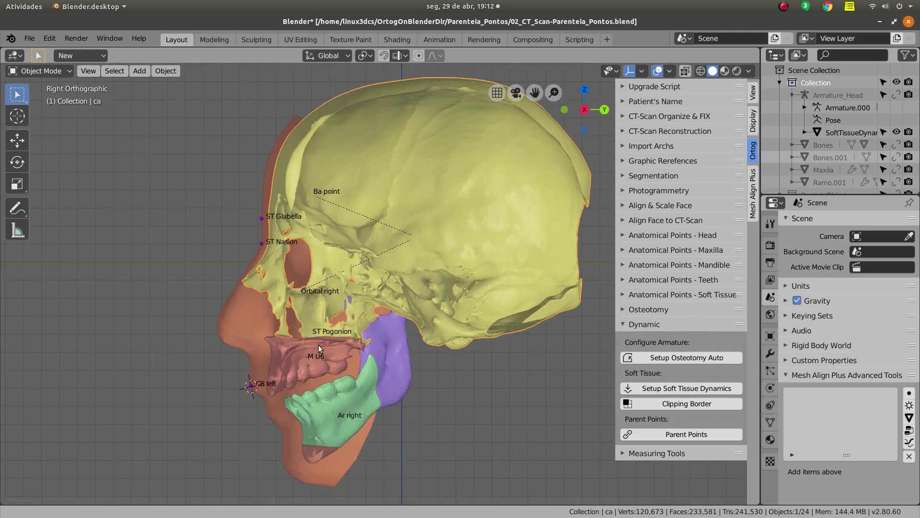
{"action": "scroll", "coordinate": [336, 283], "scroll_direction": "up", "scroll_amount": 3}
{"action": "scroll", "coordinate": [336, 283], "scroll_direction": "up", "scroll_amount": 1}
{"action": "left_click", "coordinate": [335, 309]}
{"action": "scroll", "coordinate": [336, 310], "scroll_direction": "up", "scroll_amount": 1}
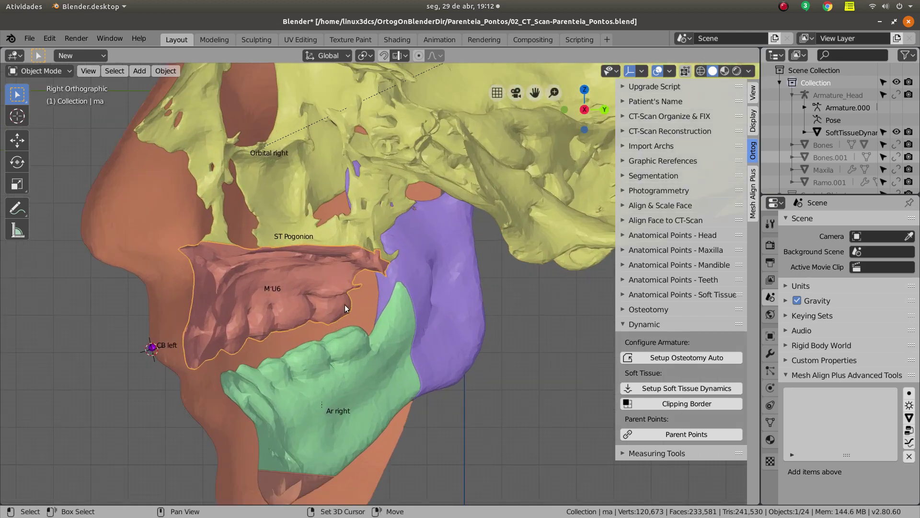
{"action": "scroll", "coordinate": [344, 304], "scroll_direction": "up", "scroll_amount": 1}
{"action": "key", "text": "g"}
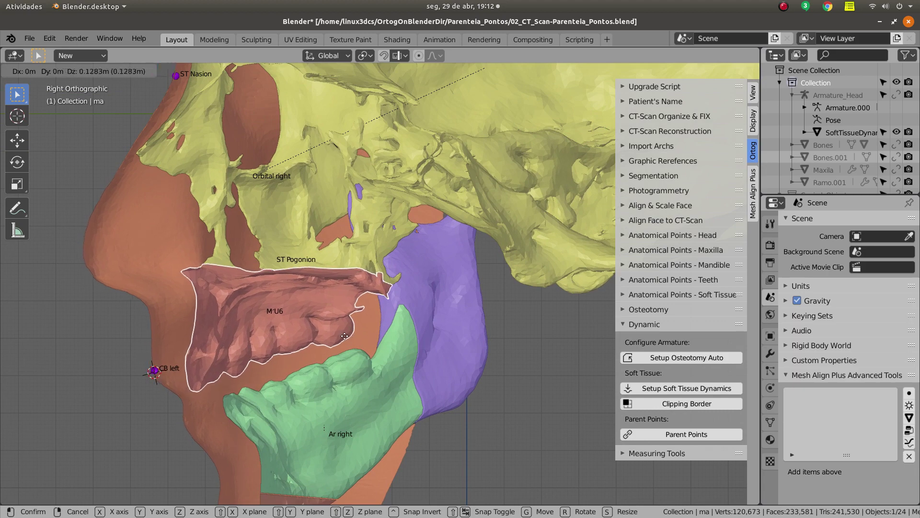
{"action": "left_click", "coordinate": [340, 343]}
Place the 3D cursor in front of the face and move the maxilla forward again.
{"action": "scroll", "coordinate": [245, 369], "scroll_direction": "up", "scroll_amount": 1}
{"action": "scroll", "coordinate": [206, 376], "scroll_direction": "up", "scroll_amount": 1}
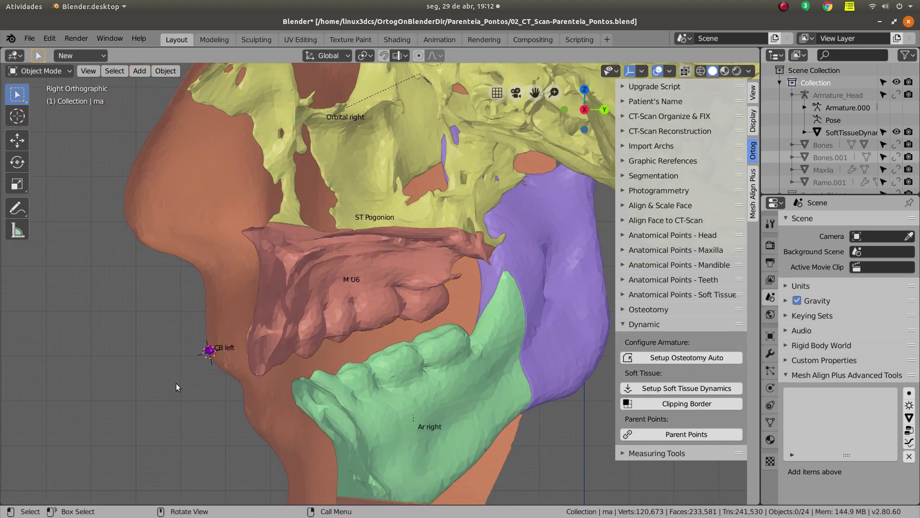
{"action": "scroll", "coordinate": [177, 383], "scroll_direction": "up", "scroll_amount": 1}
{"action": "middle_click_drag", "start_coordinate": [170, 390], "coordinate": [199, 410], "text": "shift"}
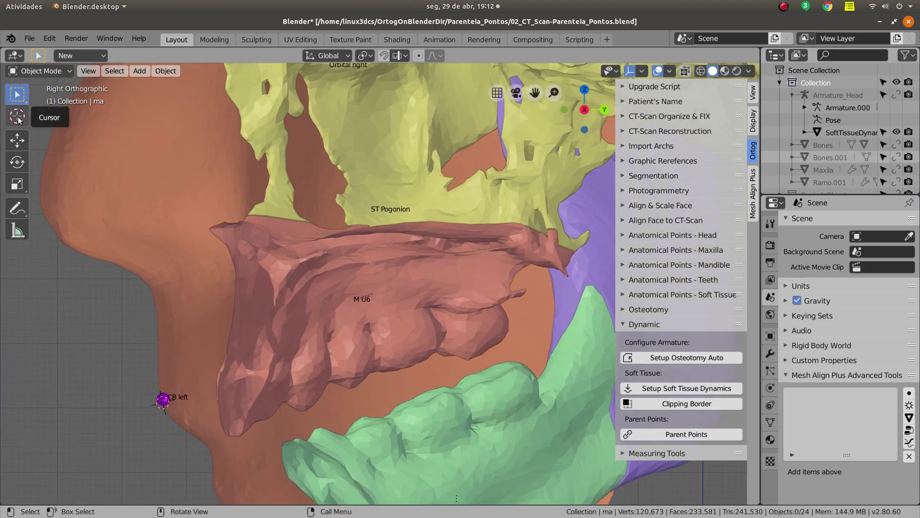
{"action": "left_click", "coordinate": [274, 306]}
{"action": "left_click", "coordinate": [18, 116]}
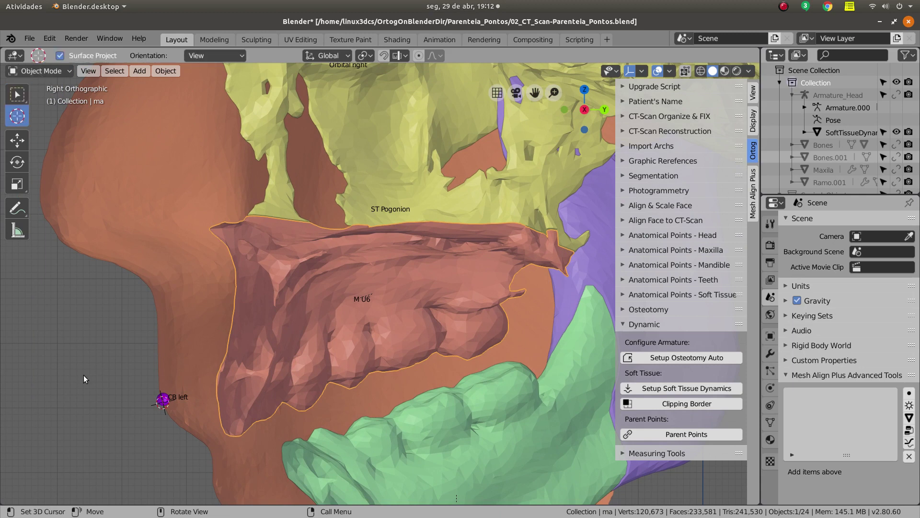
{"action": "left_click", "coordinate": [83, 377]}
{"action": "middle_click_drag", "start_coordinate": [251, 417], "coordinate": [263, 411], "text": "shift"}
{"action": "scroll", "coordinate": [235, 405], "scroll_direction": "up", "scroll_amount": 1}
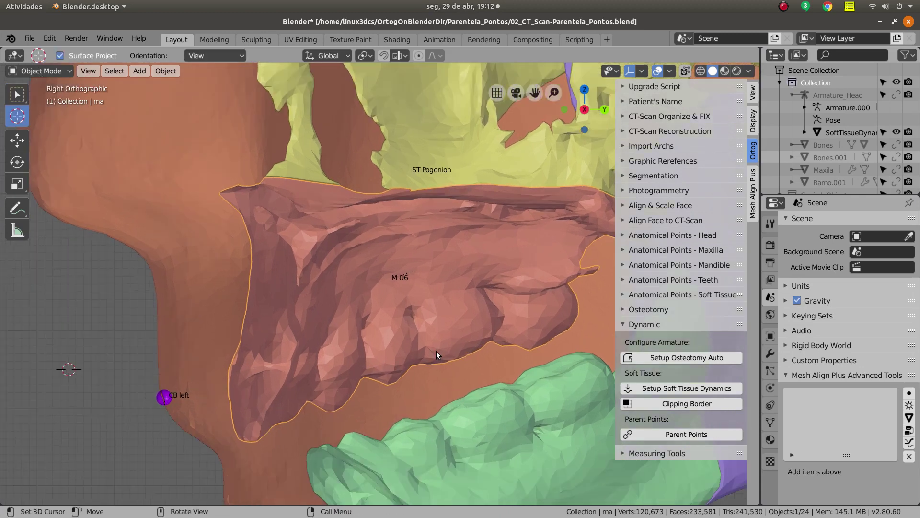
{"action": "key", "text": "g"}
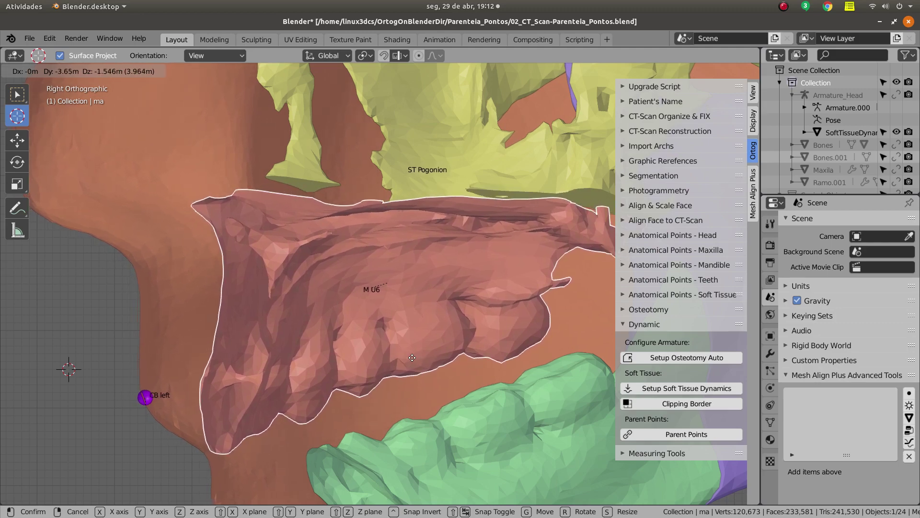
{"action": "left_click", "coordinate": [412, 355]}
Orbit around the head to inspect the skull, jaw and teeth.
{"action": "scroll", "coordinate": [403, 345], "scroll_direction": "down", "scroll_amount": 5}
{"action": "mouse_move", "coordinate": [403, 346]}
{"action": "middle_mouse_down"}
{"action": "mouse_move", "coordinate": [342, 314]}
{"action": "mouse_move", "coordinate": [362, 321]}
{"action": "mouse_move", "coordinate": [315, 331]}
{"action": "mouse_move", "coordinate": [335, 326]}
{"action": "mouse_move", "coordinate": [312, 321]}
{"action": "middle_mouse_up"}
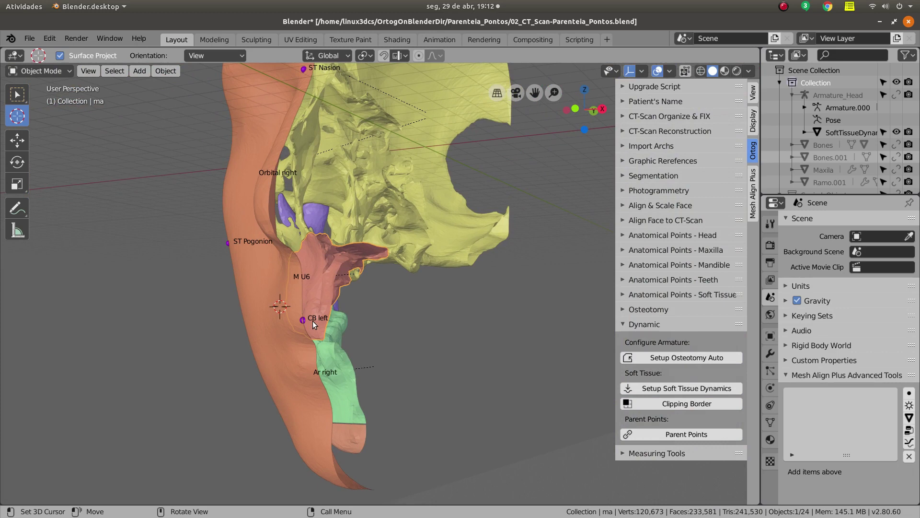
{"action": "mouse_move", "coordinate": [255, 297]}
{"action": "middle_mouse_down"}
{"action": "mouse_move", "coordinate": [248, 302]}
{"action": "mouse_move", "coordinate": [324, 304]}
{"action": "mouse_move", "coordinate": [424, 338]}
{"action": "middle_mouse_up"}
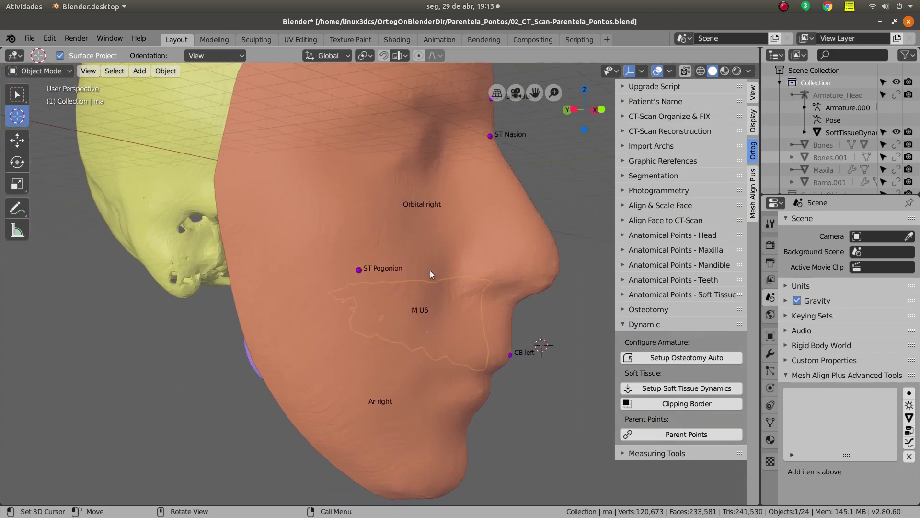
{"action": "mouse_move", "coordinate": [430, 270]}
{"action": "middle_mouse_down"}
{"action": "mouse_move", "coordinate": [393, 298]}
{"action": "mouse_move", "coordinate": [426, 307]}
{"action": "mouse_move", "coordinate": [398, 304]}
{"action": "mouse_move", "coordinate": [671, 280]}
{"action": "middle_mouse_up"}
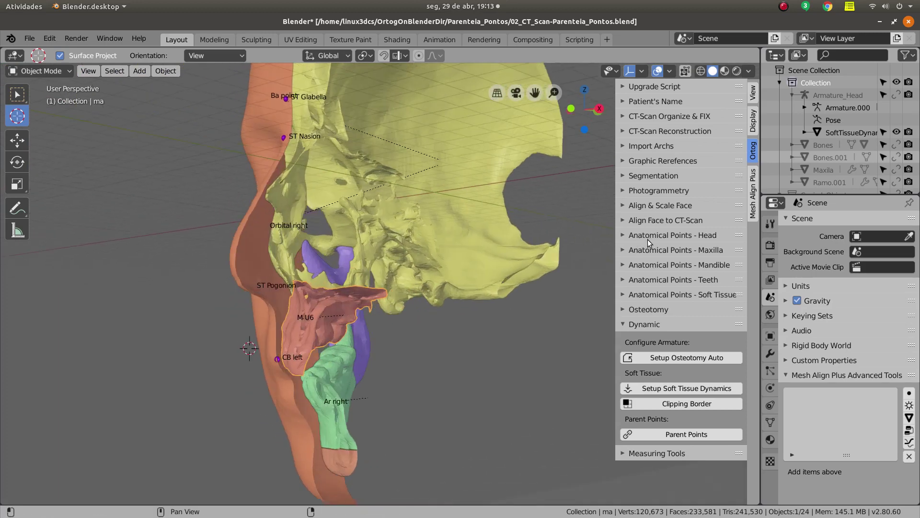
Collapse the Dynamic panel in the Ortog sidebar and orbit the view around the skull.
{"action": "left_click", "coordinate": [622, 324]}
{"action": "mouse_move", "coordinate": [493, 270]}
{"action": "middle_mouse_down"}
{"action": "mouse_move", "coordinate": [418, 276]}
{"action": "mouse_move", "coordinate": [395, 295]}
{"action": "mouse_move", "coordinate": [432, 284]}
{"action": "mouse_move", "coordinate": [423, 306]}
{"action": "mouse_move", "coordinate": [416, 293]}
{"action": "mouse_move", "coordinate": [370, 295]}
{"action": "mouse_move", "coordinate": [444, 297]}
{"action": "mouse_move", "coordinate": [362, 300]}
{"action": "mouse_move", "coordinate": [372, 296]}
{"action": "mouse_move", "coordinate": [356, 289]}
{"action": "mouse_move", "coordinate": [376, 309]}
{"action": "mouse_move", "coordinate": [350, 306]}
{"action": "mouse_move", "coordinate": [395, 315]}
{"action": "mouse_move", "coordinate": [468, 255]}
{"action": "middle_mouse_up"}
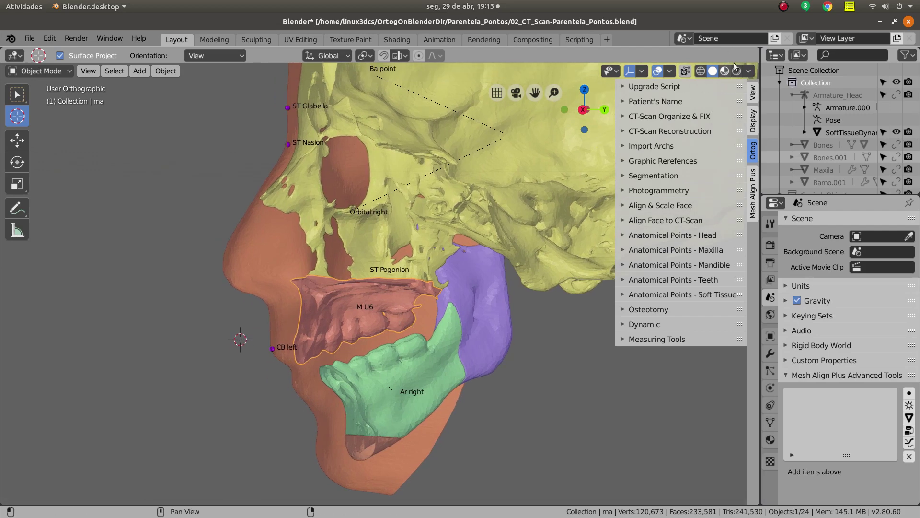
{"action": "left_click", "coordinate": [783, 6]}
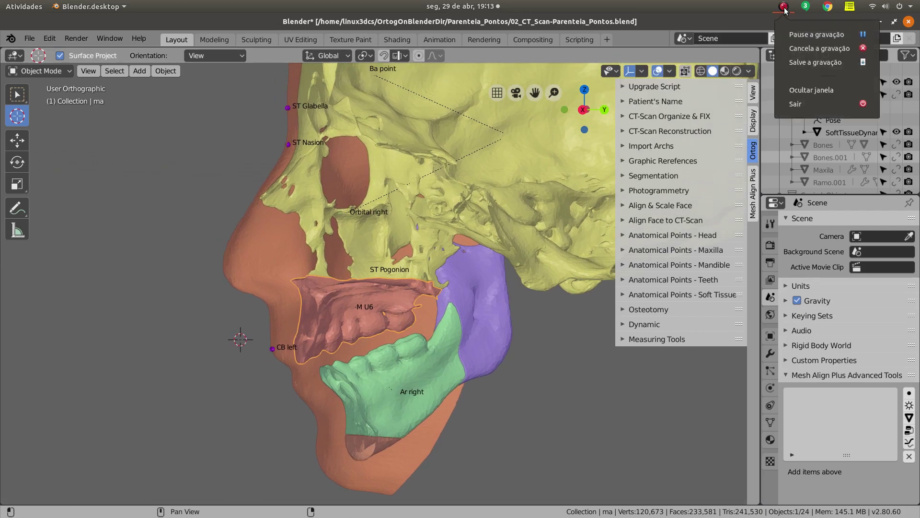